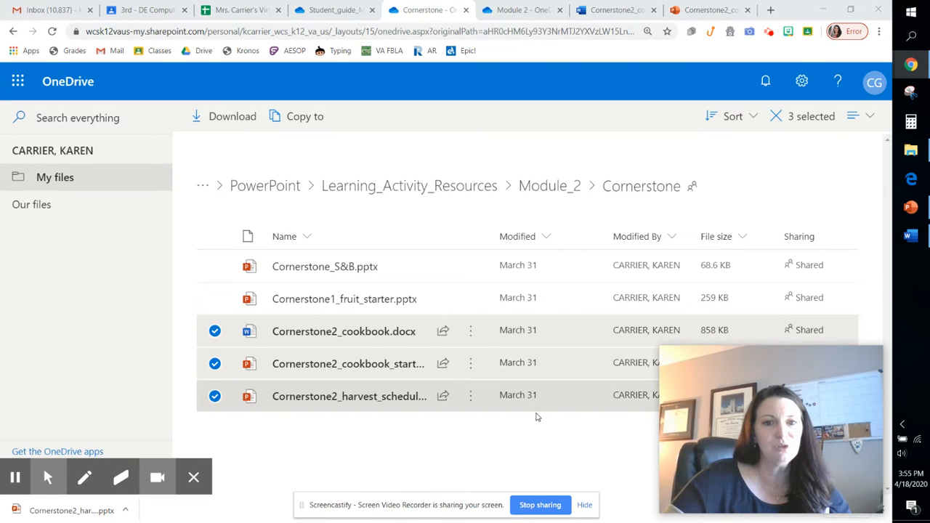
# Review the File 2 cookbook tasks in the student guide and open the copy destinations for the three selected Cornerstone2 files
pyautogui.click(336, 13)
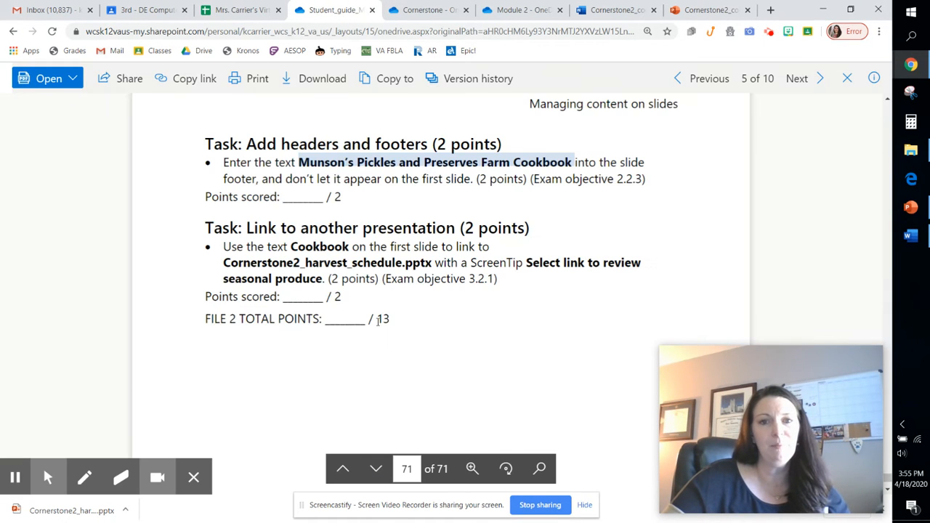
pyautogui.scroll(7, 378, 321)
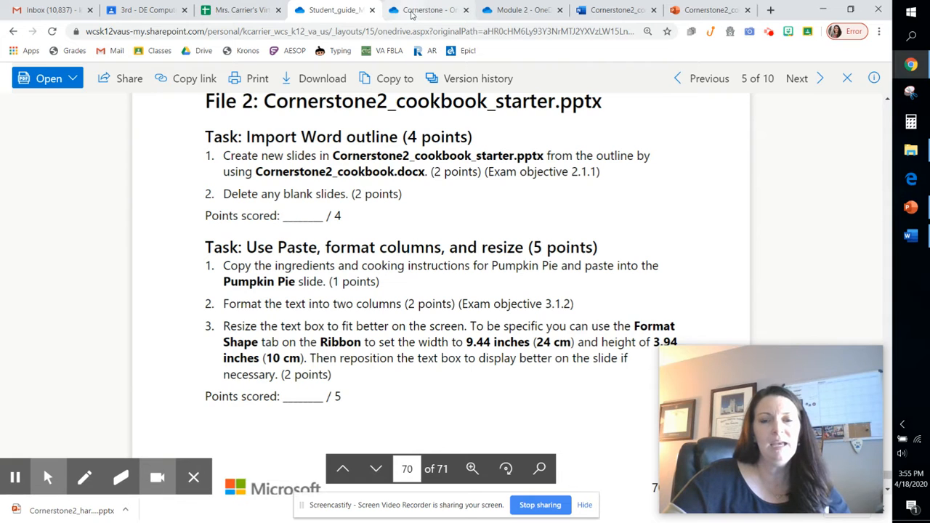
pyautogui.click(411, 13)
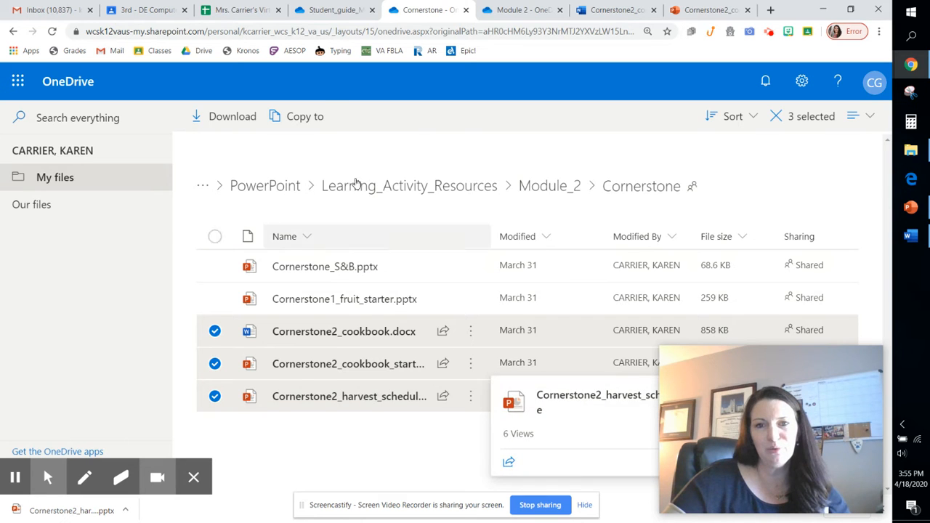
pyautogui.click(319, 124)
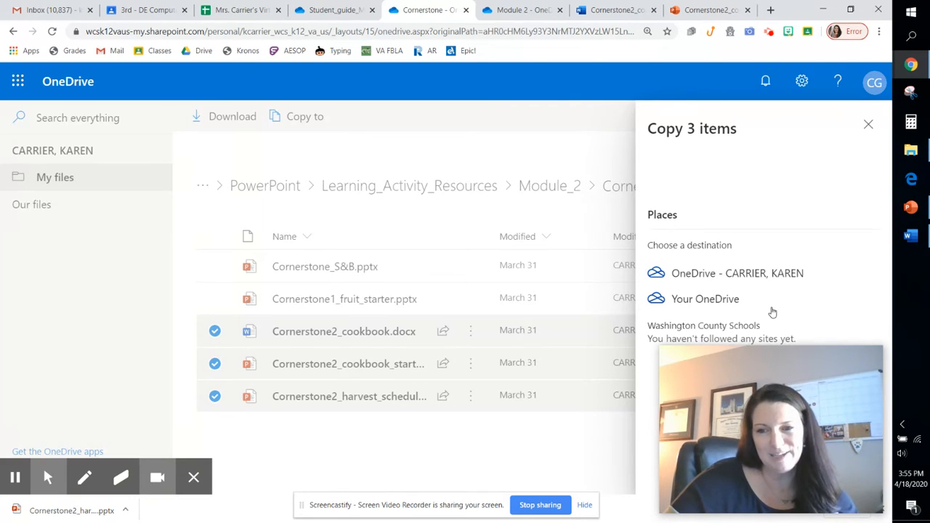
pyautogui.moveTo(749, 387); pyautogui.dragTo(96, 387)
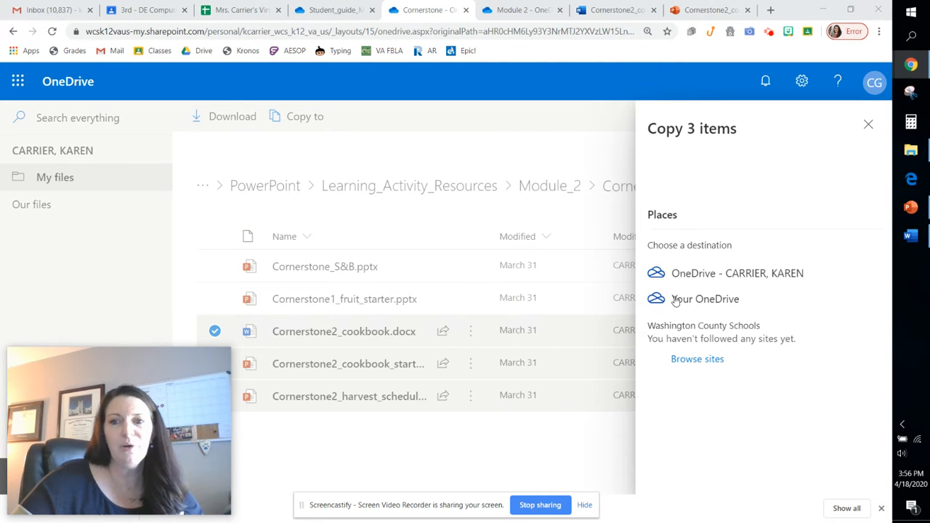
# Examine the copied files in the Module 2 folder, the cookbook document and presentation, and the guide's Word outline import task
pyautogui.click(512, 11)
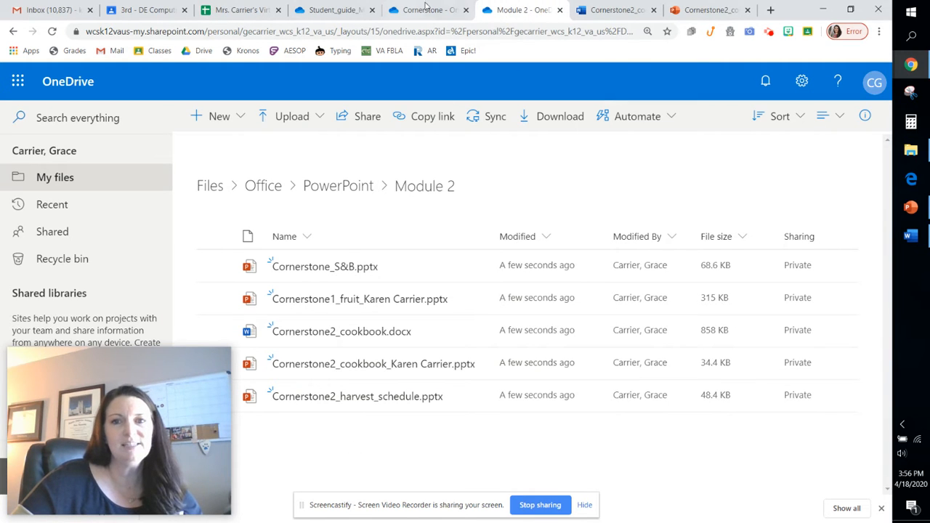
pyautogui.click(691, 13)
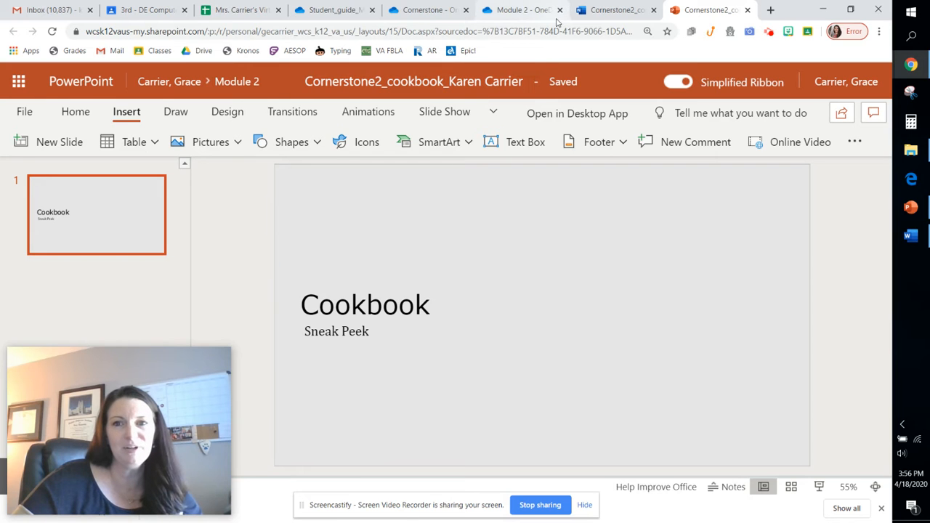
pyautogui.click(593, 13)
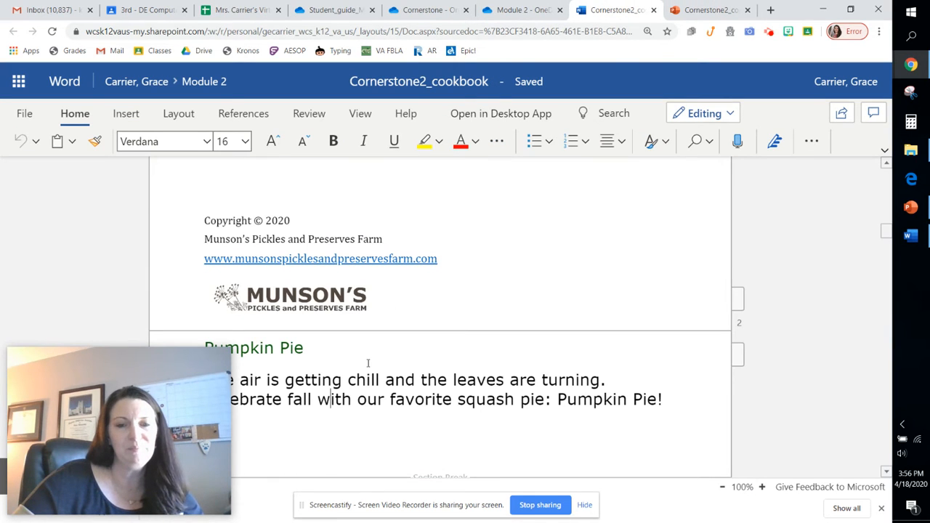
pyautogui.scroll(5, 368, 364)
pyautogui.click(512, 11)
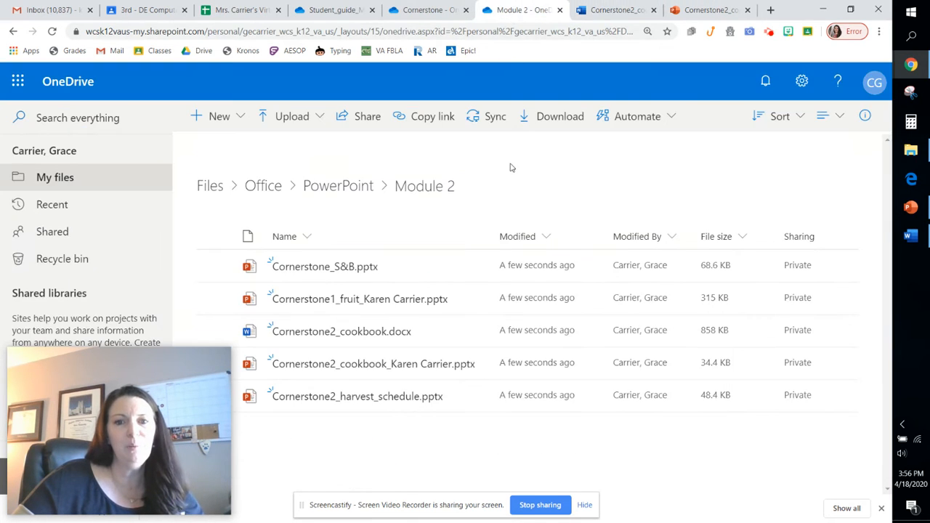
pyautogui.moveTo(357, 328)
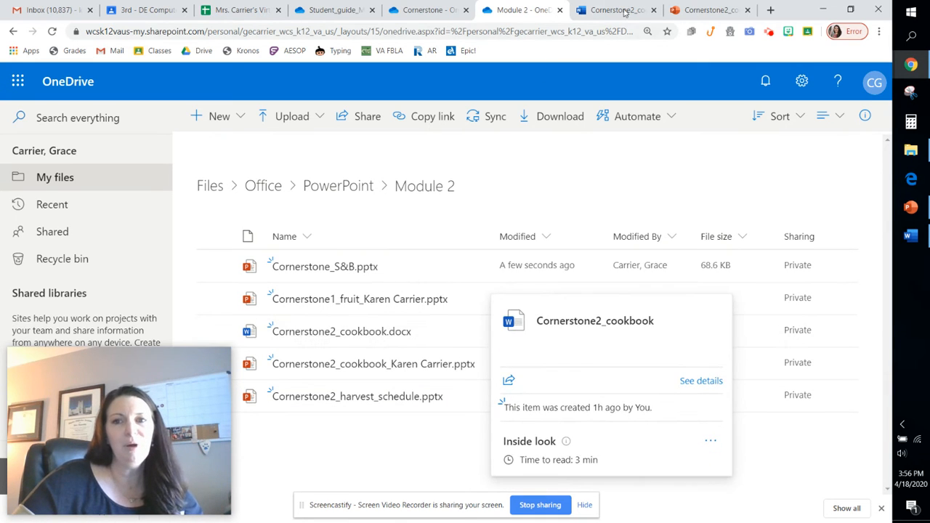
pyautogui.click(703, 10)
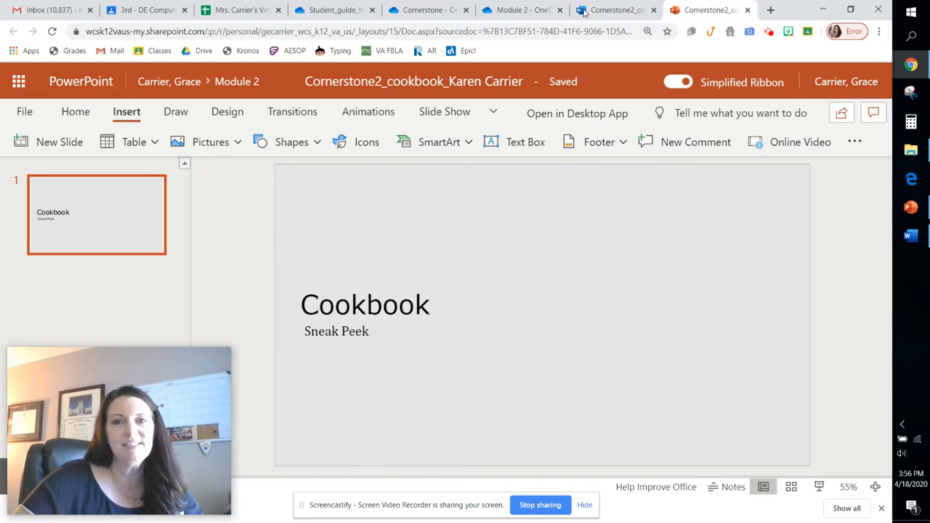
pyautogui.click(351, 10)
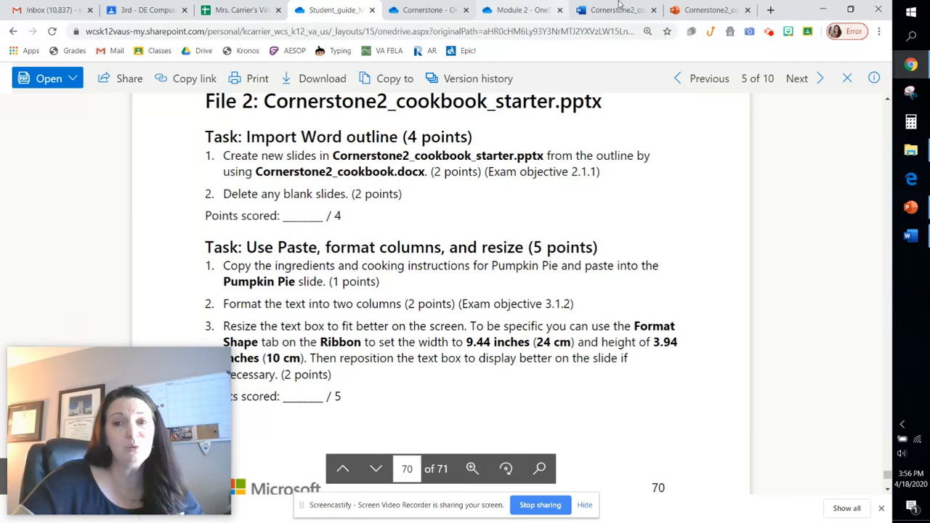
pyautogui.click(696, 10)
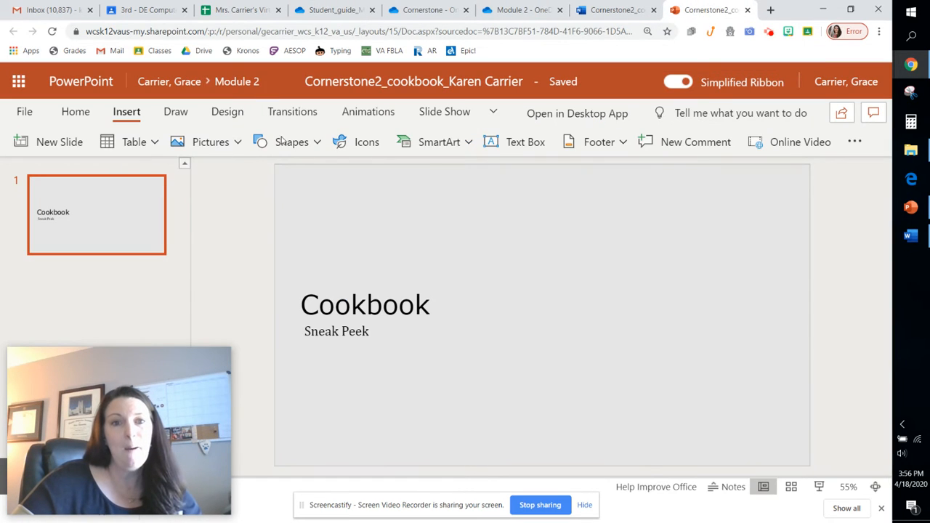
pyautogui.click(74, 145)
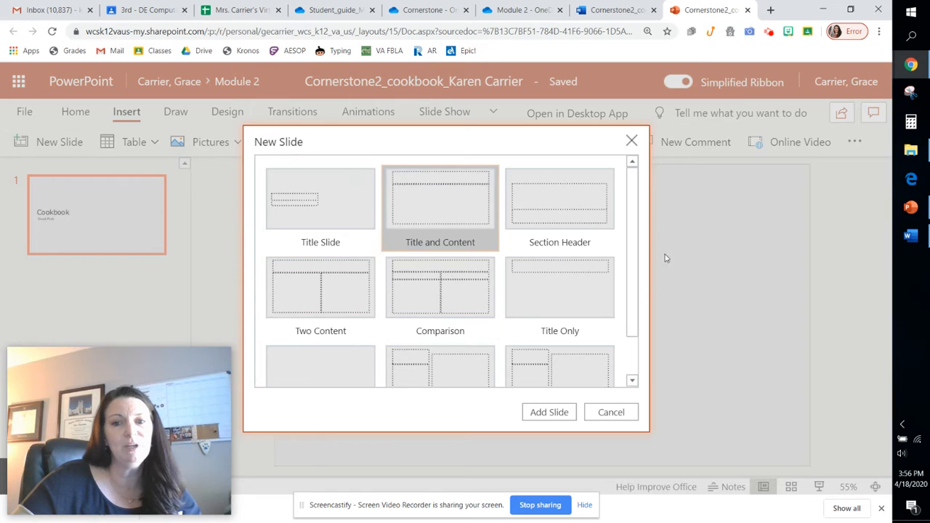
pyautogui.moveTo(632, 213); pyautogui.dragTo(632, 253)
pyautogui.click(611, 411)
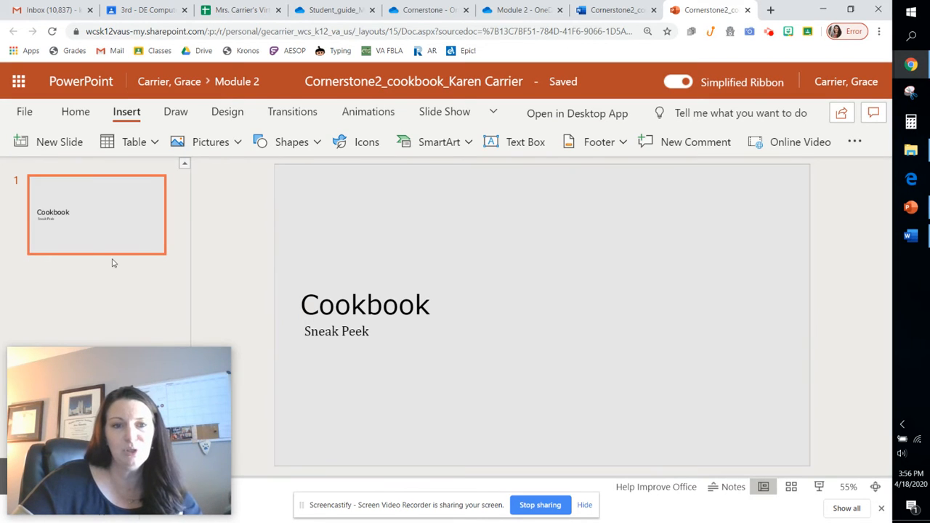
# Add a Two Content slide after the Cookbook title slide and title it "Pumpkin Pie"
pyautogui.click(62, 144)
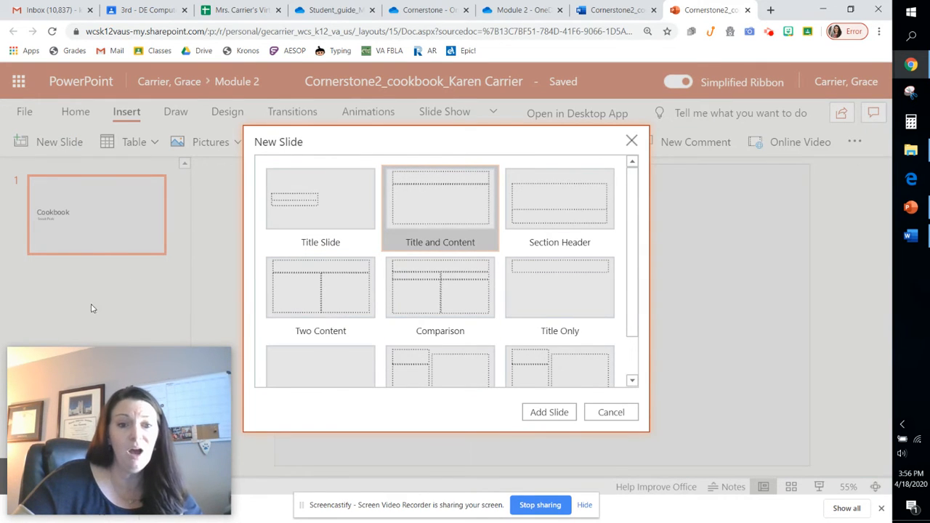
pyautogui.click(321, 293)
pyautogui.click(549, 412)
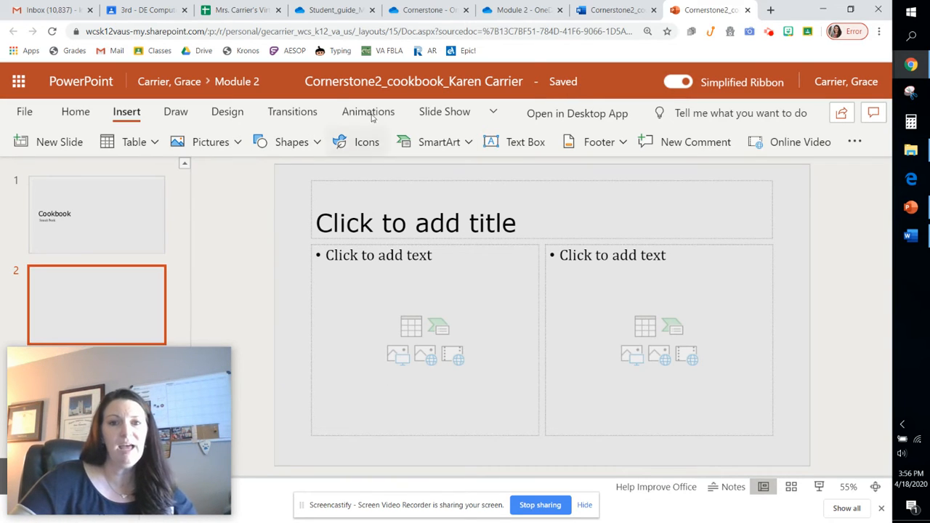
pyautogui.click(408, 222)
pyautogui.write('Pu')
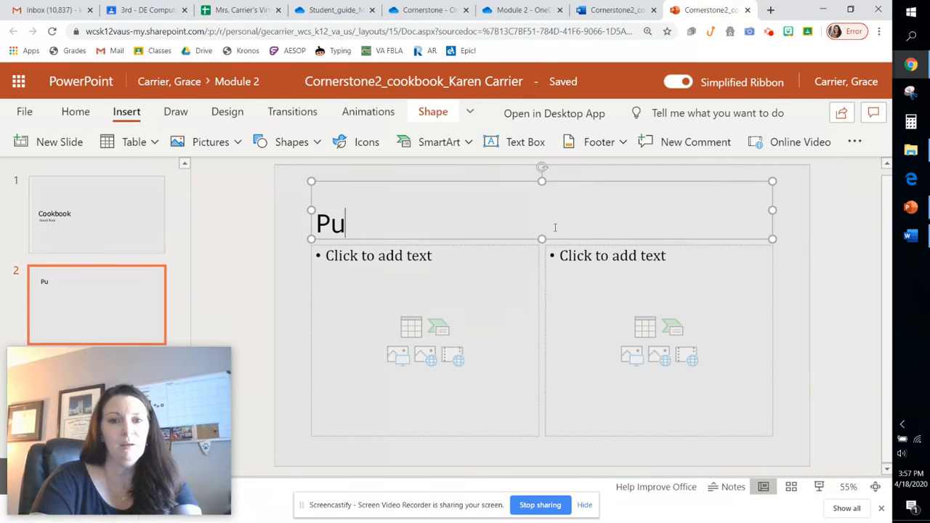
pyautogui.write('pmpkin Pie')
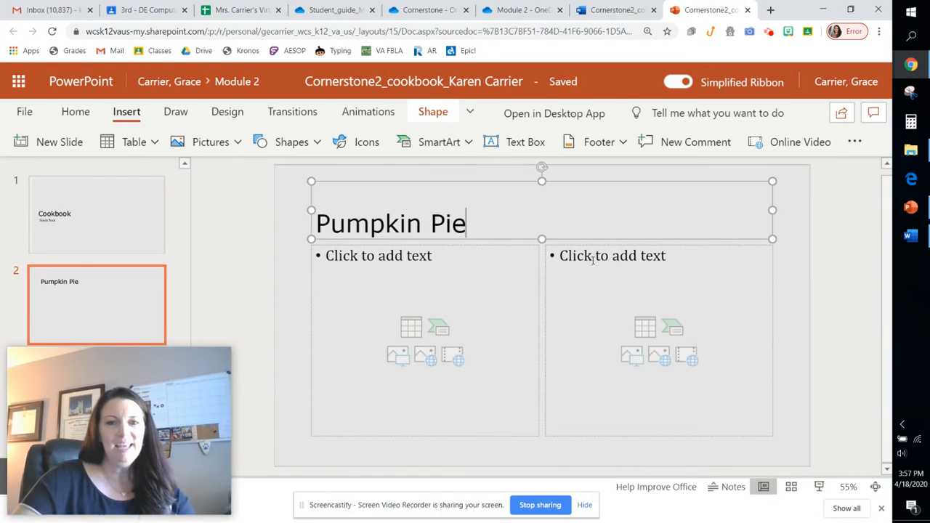
# Copy the two-sentence Pumpkin Pie introduction from the Cornerstone2_cookbook document into the slide's left content placeholder
pyautogui.click(436, 266)
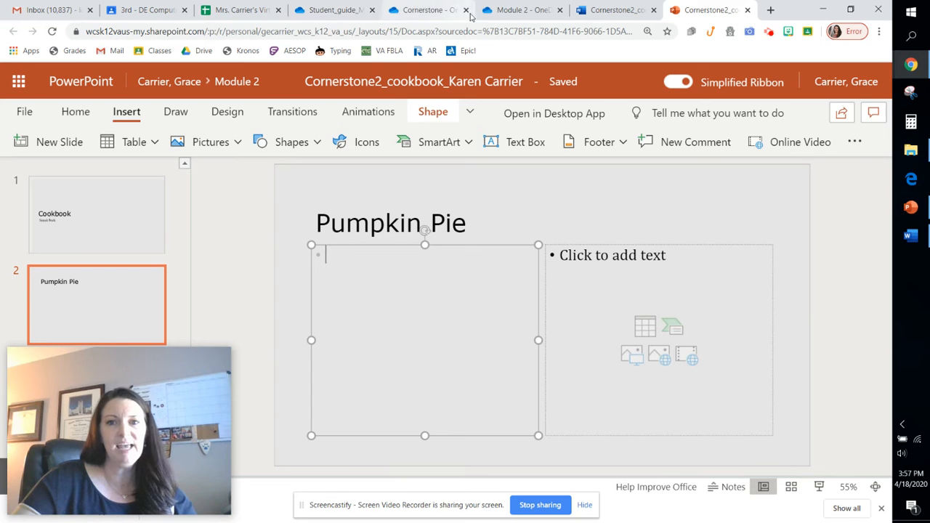
pyautogui.click(617, 10)
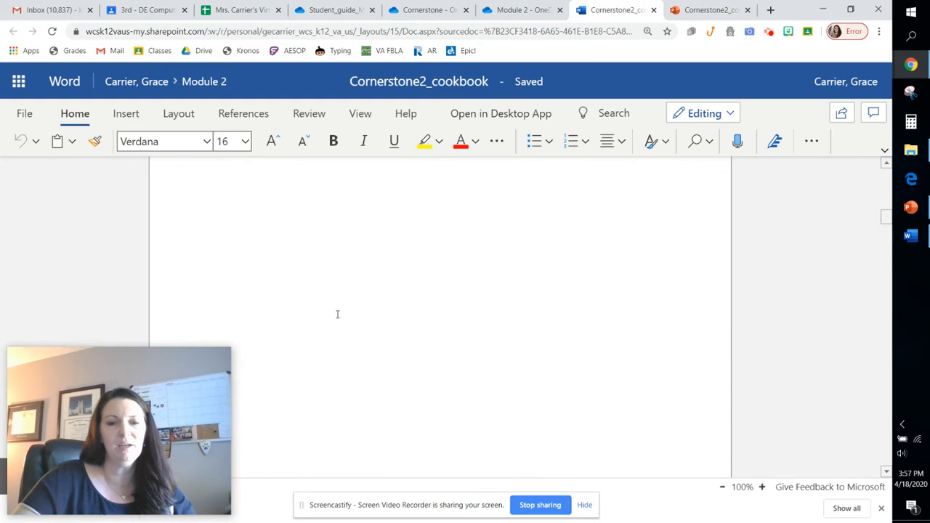
pyautogui.scroll(10, 340, 308)
pyautogui.scroll(-8, 308, 344)
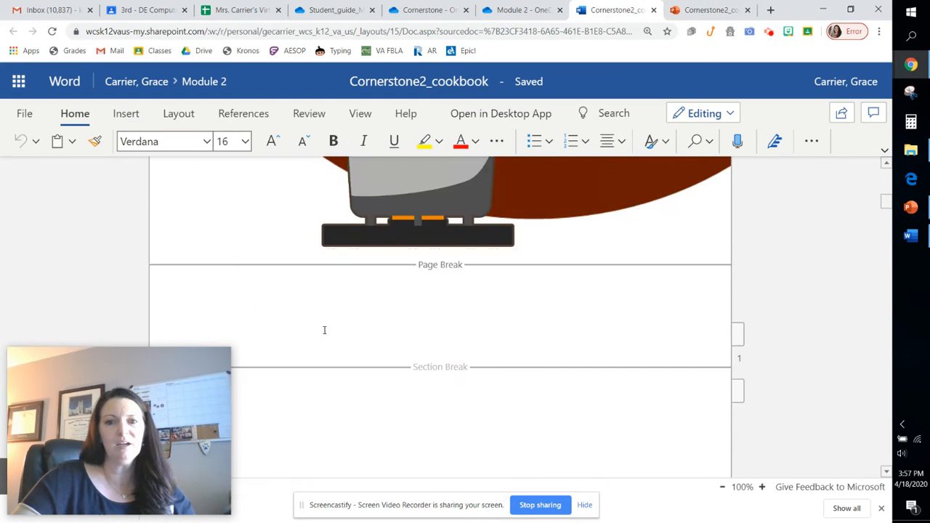
pyautogui.scroll(-8, 324, 330)
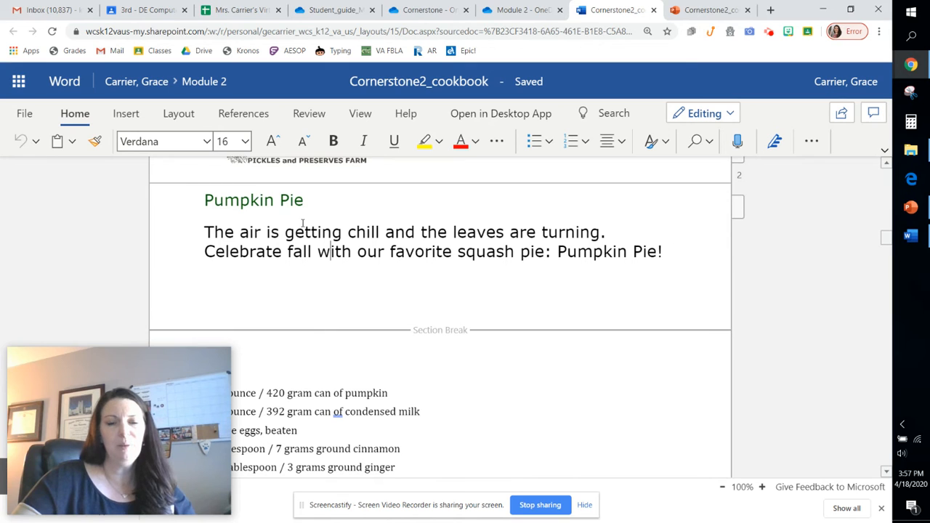
pyautogui.moveTo(666, 252); pyautogui.dragTo(178, 229)
pyautogui.hotkey('ctrl', 'c')
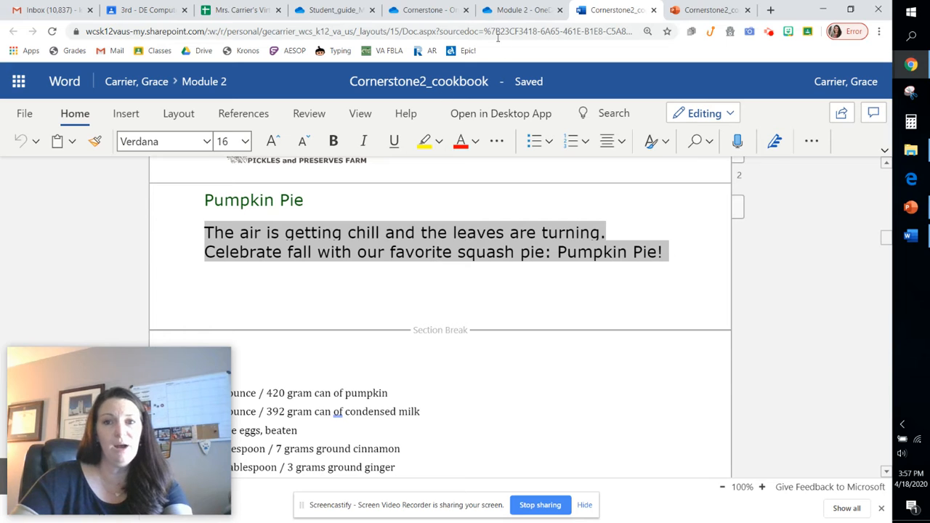
pyautogui.click(696, 11)
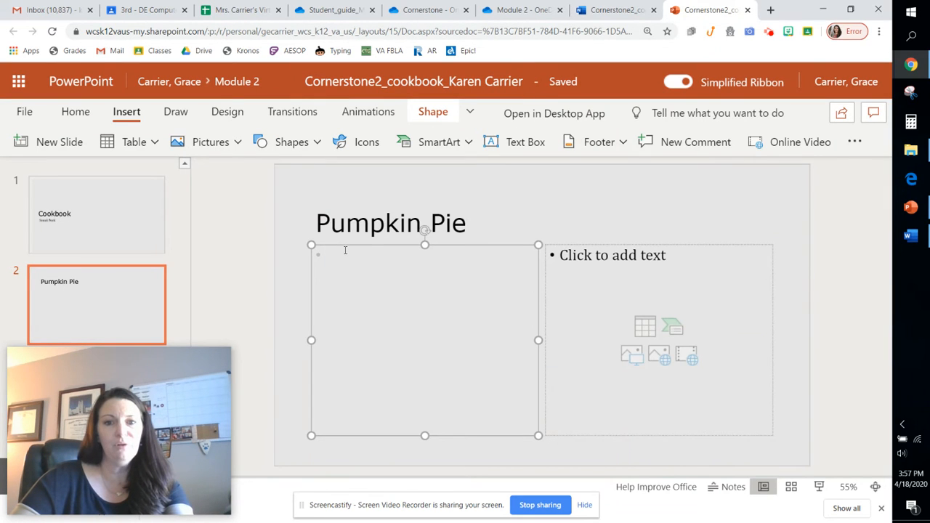
pyautogui.hotkey('ctrl', 'v')
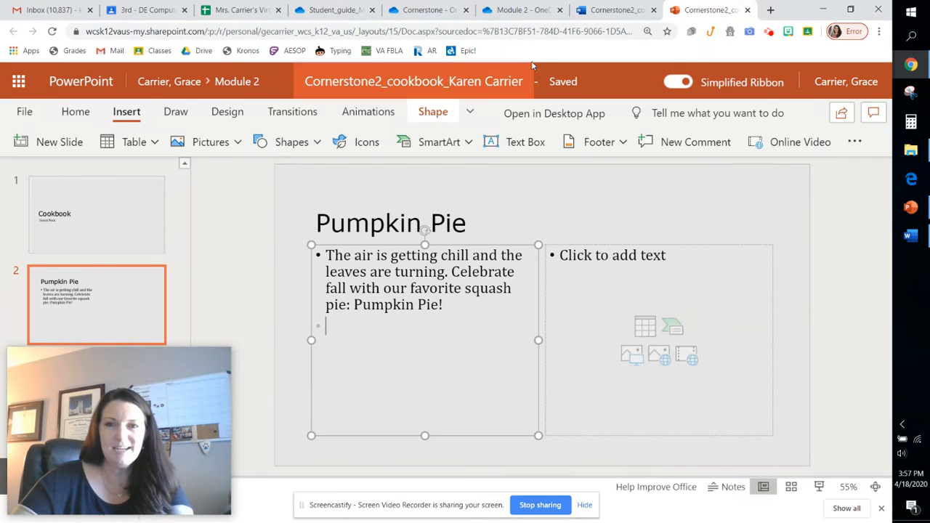
# Copy the Pumpkin Pie ingredients and cooking instructions from the Word document and paste them below the introduction on the slide
pyautogui.click(618, 12)
pyautogui.click(366, 390)
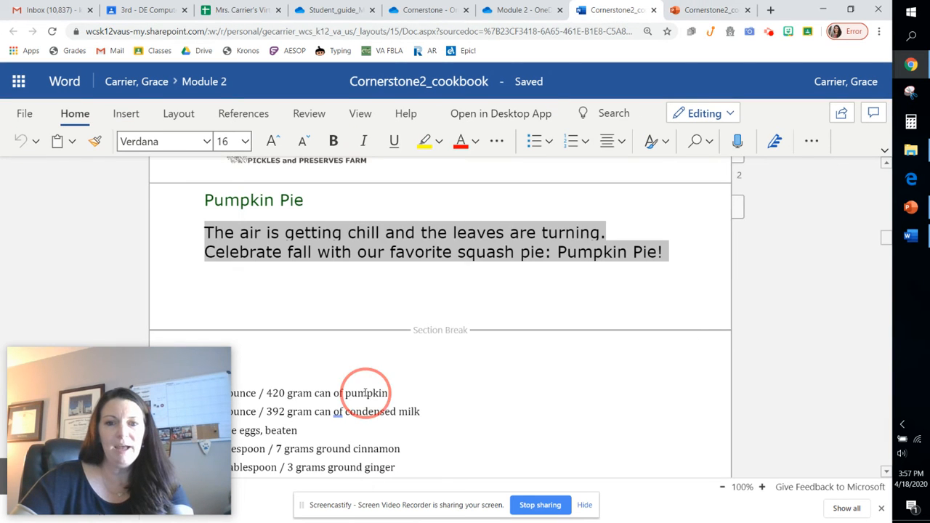
pyautogui.scroll(-3, 331, 358)
pyautogui.moveTo(355, 439); pyautogui.dragTo(192, 338)
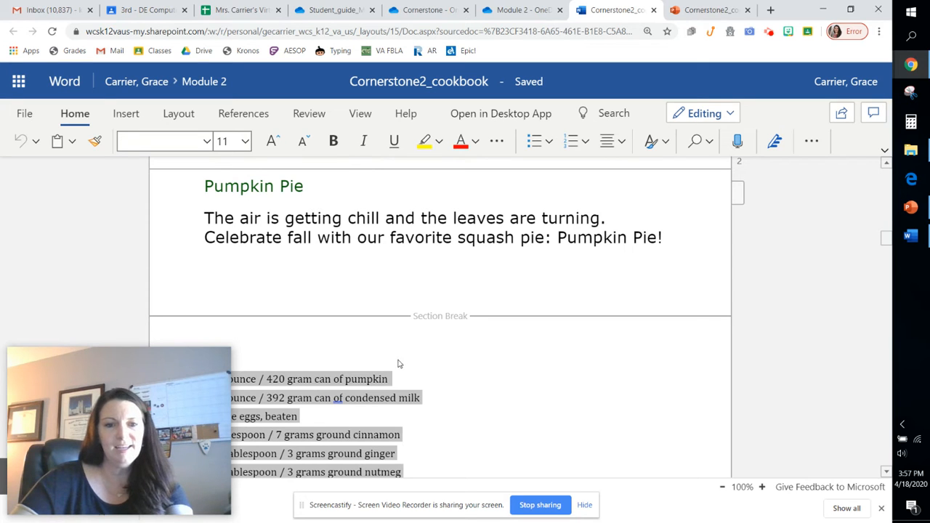
pyautogui.hotkey('ctrl', 'Tab')
pyautogui.click(361, 324)
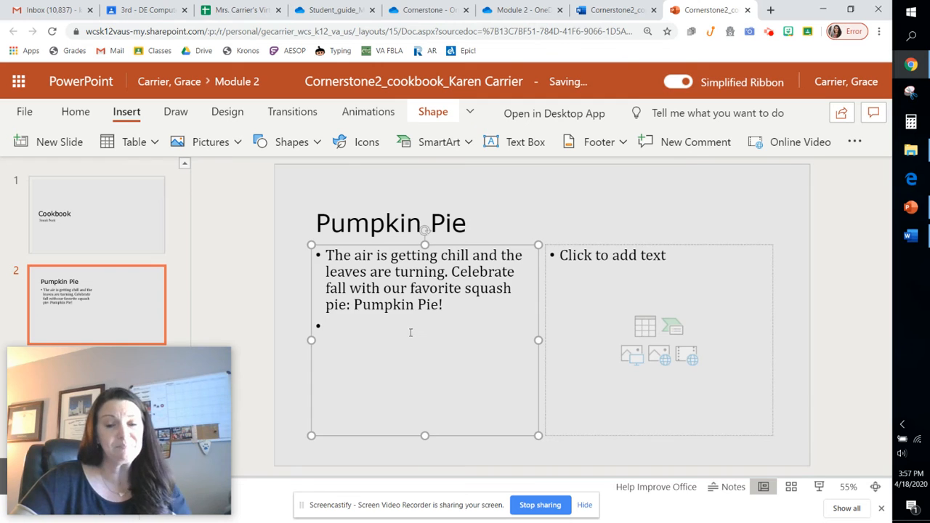
pyautogui.hotkey('ctrl', 'v')
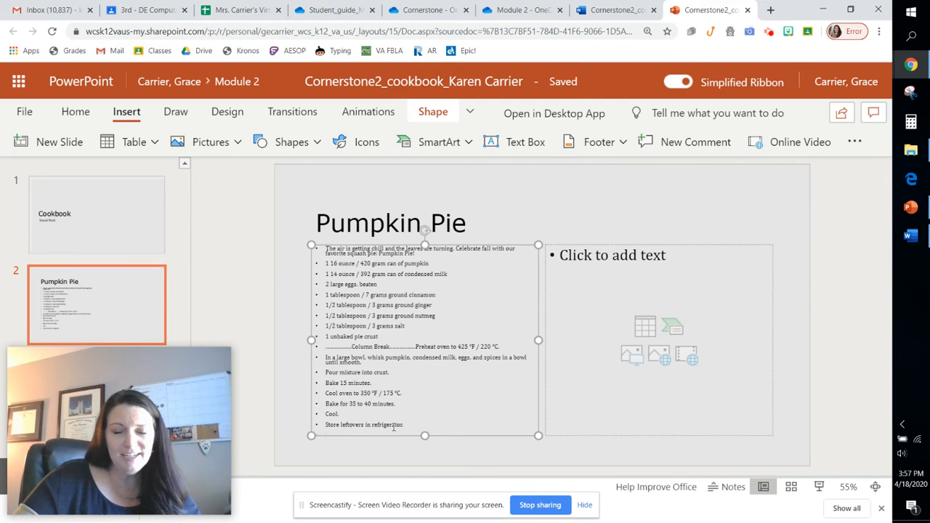
# Move the cooking instructions, from the column break line through "Store leftovers in refrigerator", into the slide's right content placeholder
pyautogui.moveTo(412, 427); pyautogui.dragTo(316, 342)
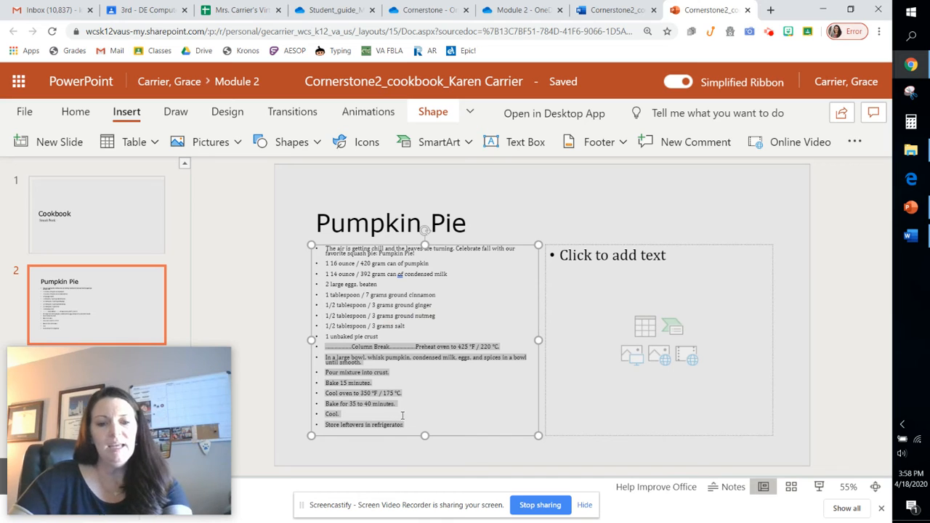
pyautogui.press('BackSpace')
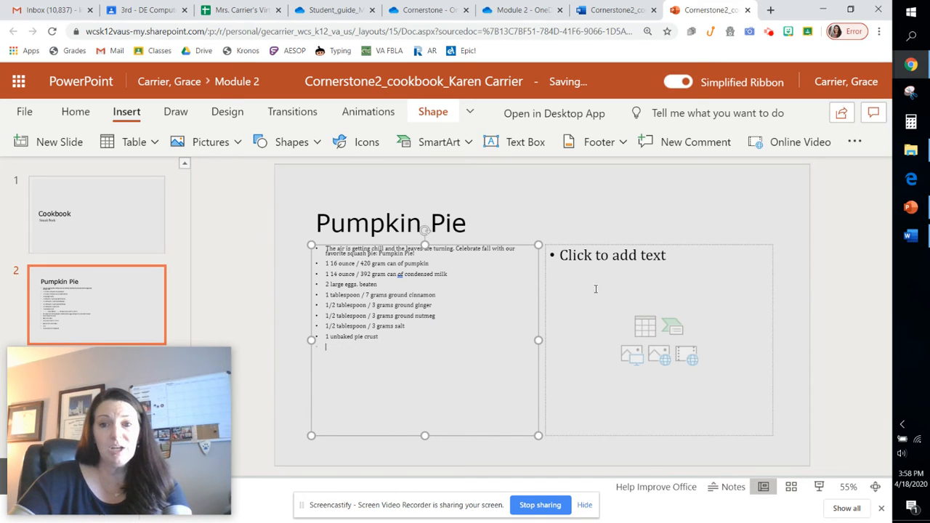
pyautogui.click(633, 268)
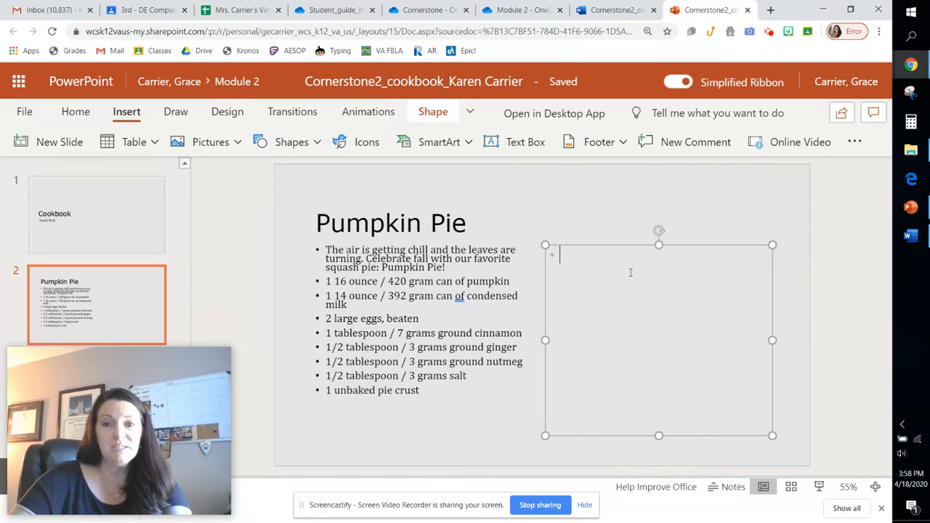
pyautogui.hotkey('ctrl', 'v')
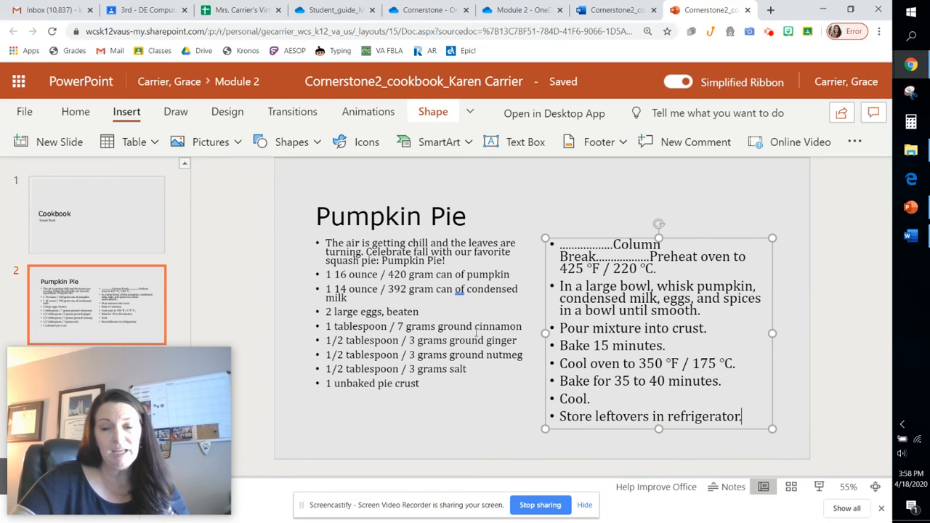
# Delete the "Column Break" text and its dotted lines before "Preheat oven to 425 °F / 220 °C" in the cooking instructions
pyautogui.click(651, 256)
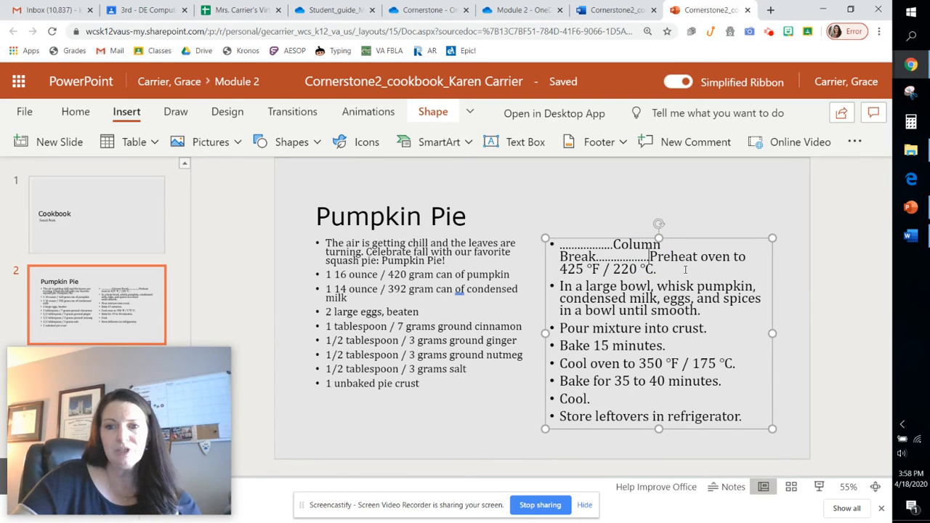
pyautogui.press('BackSpace')
pyautogui.press('BackSpace')
pyautogui.press('BackSpace')
pyautogui.press('BackSpace')
pyautogui.press('BackSpace')
pyautogui.press('BackSpace')
pyautogui.press('BackSpace')
pyautogui.press('BackSpace')
pyautogui.press('BackSpace')
pyautogui.press('BackSpace')
pyautogui.press('BackSpace')
pyautogui.press('BackSpace')
pyautogui.press('BackSpace')
pyautogui.press('BackSpace')
pyautogui.press('BackSpace')
pyautogui.press('BackSpace')
pyautogui.press('BackSpace')
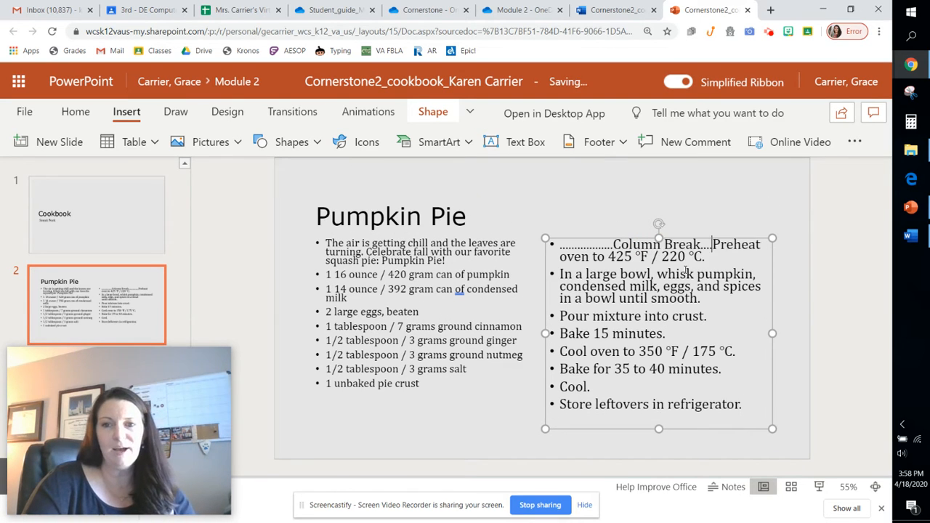
pyautogui.press('BackSpace')
pyautogui.press('BackSpace')
pyautogui.press('BackSpace')
pyautogui.press('BackSpace')
pyautogui.press('BackSpace')
pyautogui.press('BackSpace')
pyautogui.press('BackSpace')
pyautogui.press('BackSpace')
pyautogui.press('BackSpace')
pyautogui.press('BackSpace')
pyautogui.press('BackSpace')
pyautogui.press('BackSpace')
pyautogui.press('BackSpace')
pyautogui.press('BackSpace')
pyautogui.press('BackSpace')
pyautogui.press('BackSpace')
pyautogui.press('BackSpace')
pyautogui.press('BackSpace')
pyautogui.press('BackSpace')
pyautogui.press('BackSpace')
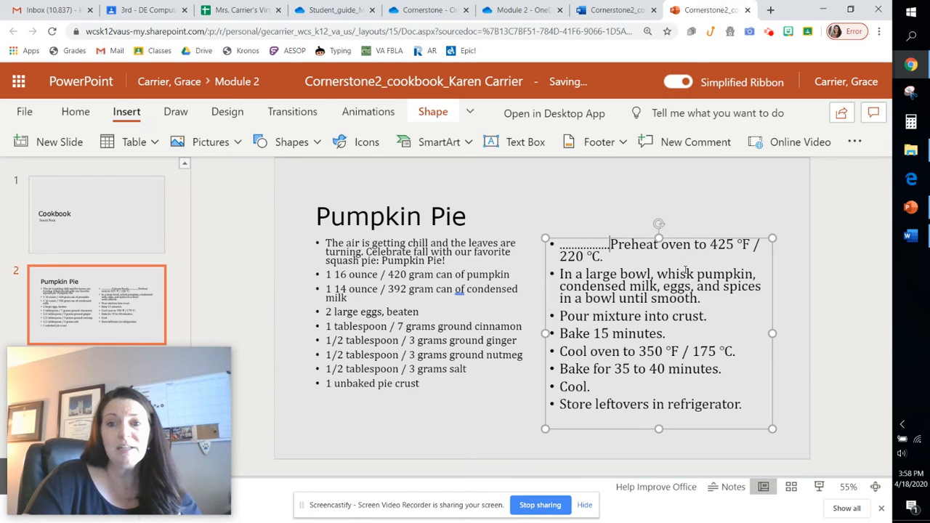
pyautogui.press('BackSpace')
pyautogui.press('BackSpace')
pyautogui.press('BackSpace')
pyautogui.press('BackSpace')
pyautogui.press('BackSpace')
pyautogui.press('BackSpace')
pyautogui.press('BackSpace')
pyautogui.press('BackSpace')
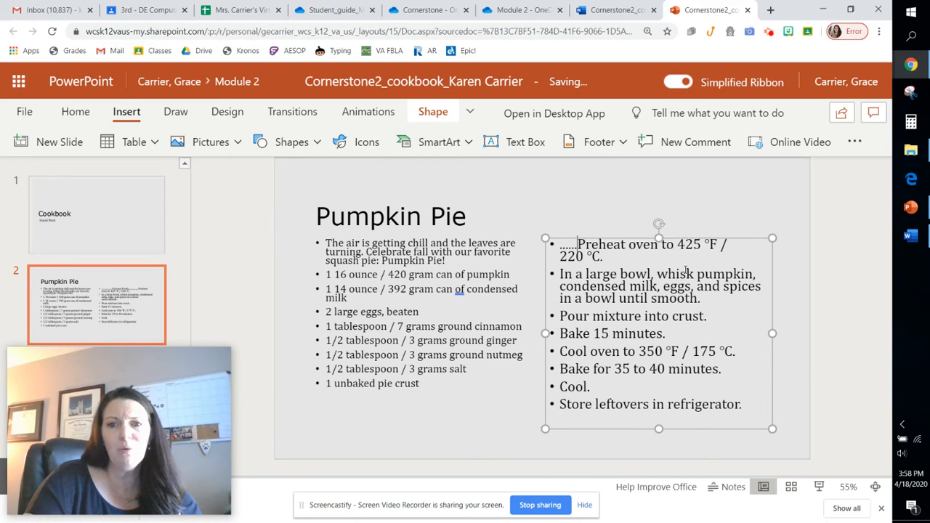
pyautogui.press('BackSpace')
pyautogui.press('BackSpace')
pyautogui.press('BackSpace')
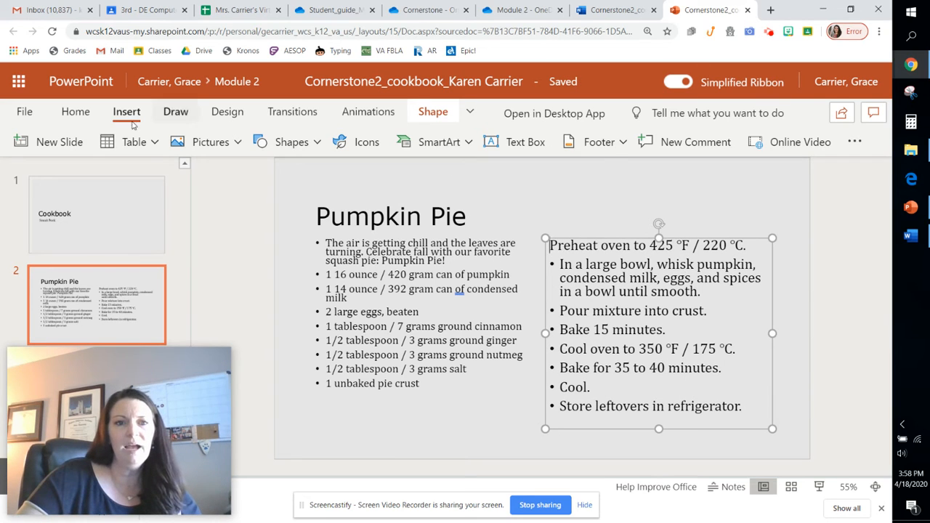
# Add a bullet to the "Preheat oven" line and remove the bullet from the Pumpkin Pie introduction paragraph
pyautogui.click(75, 113)
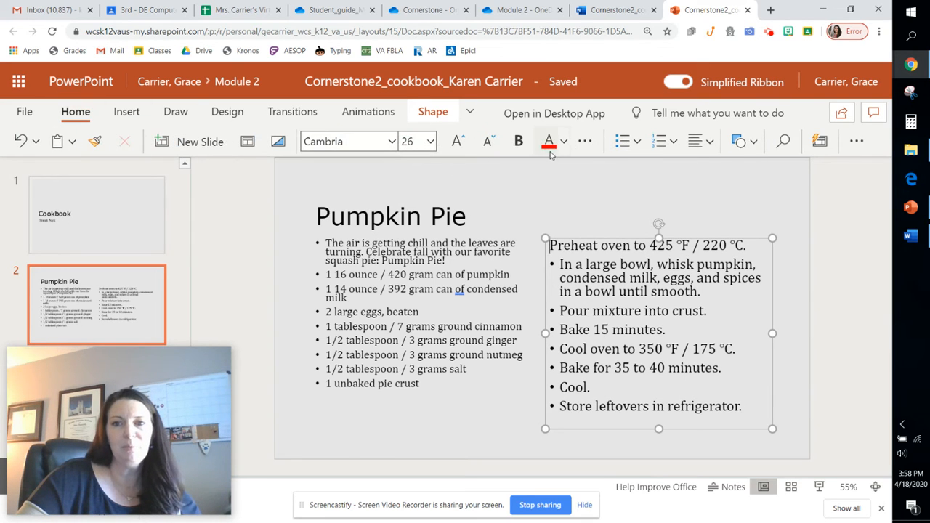
pyautogui.click(622, 142)
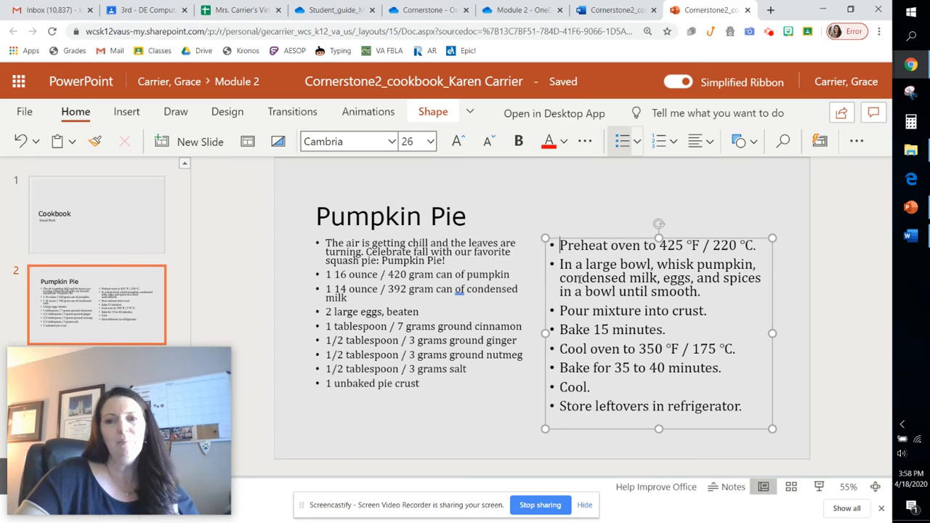
pyautogui.click(459, 412)
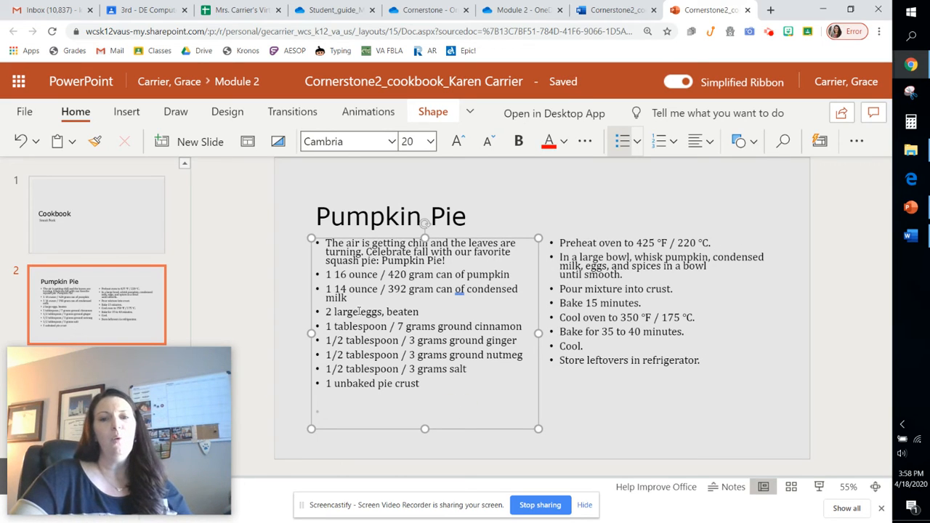
pyautogui.click(338, 243)
pyautogui.press('BackSpace')
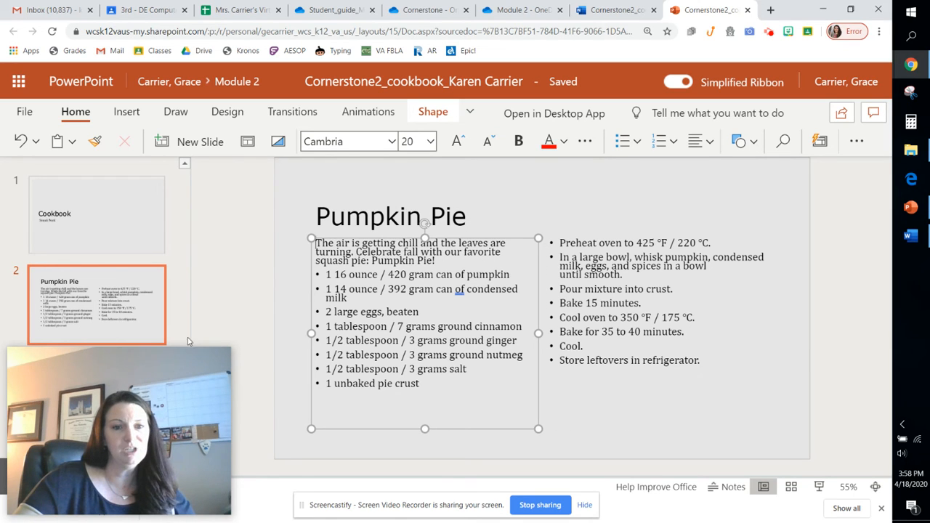
# Open the footer settings with the Pumpkin Pie slide selected and enable the footer
pyautogui.click(100, 229)
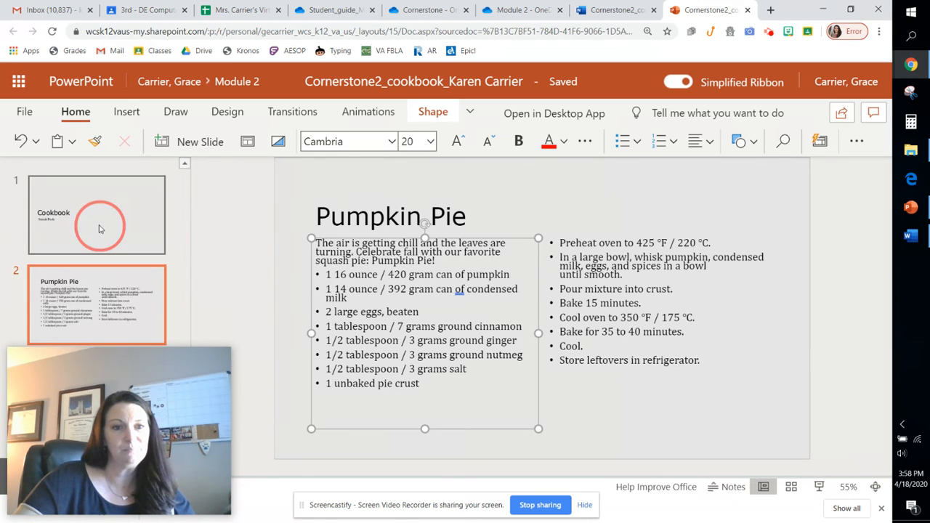
pyautogui.click(106, 291)
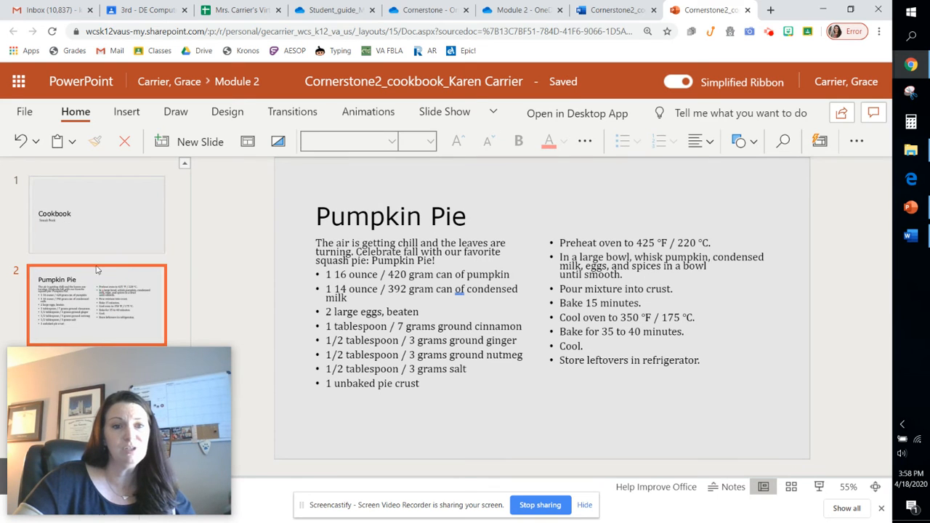
pyautogui.click(126, 114)
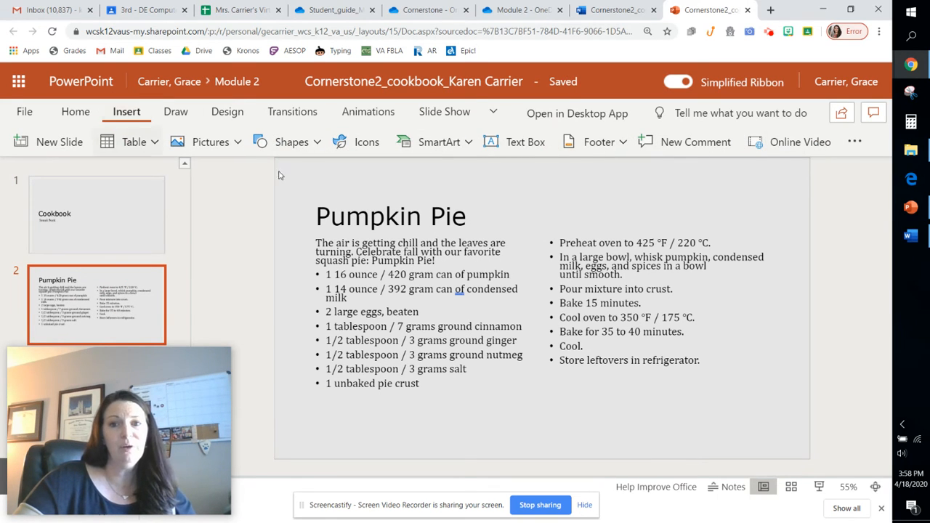
pyautogui.click(624, 144)
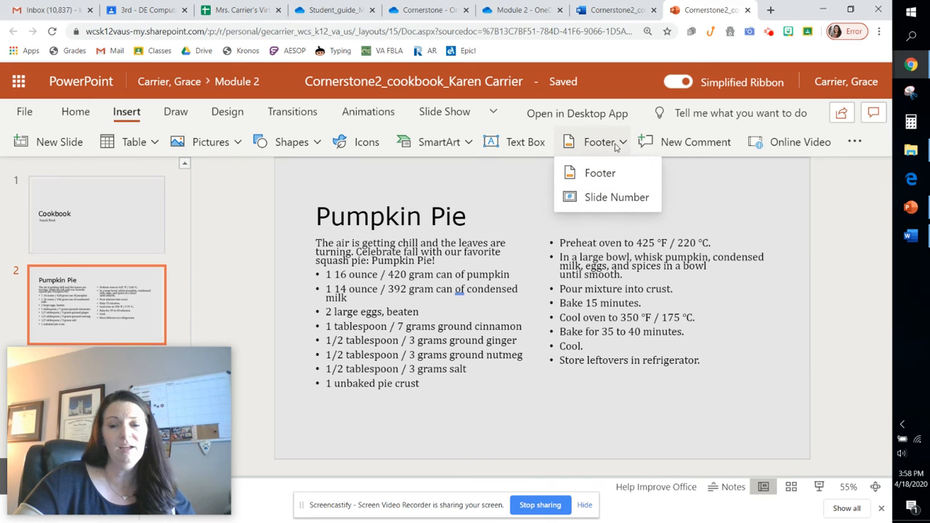
pyautogui.click(596, 176)
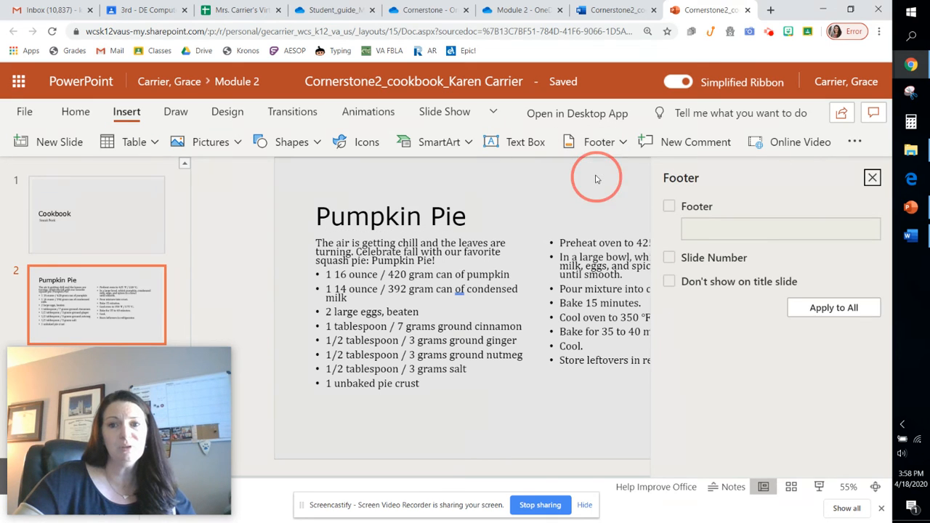
pyautogui.click(669, 207)
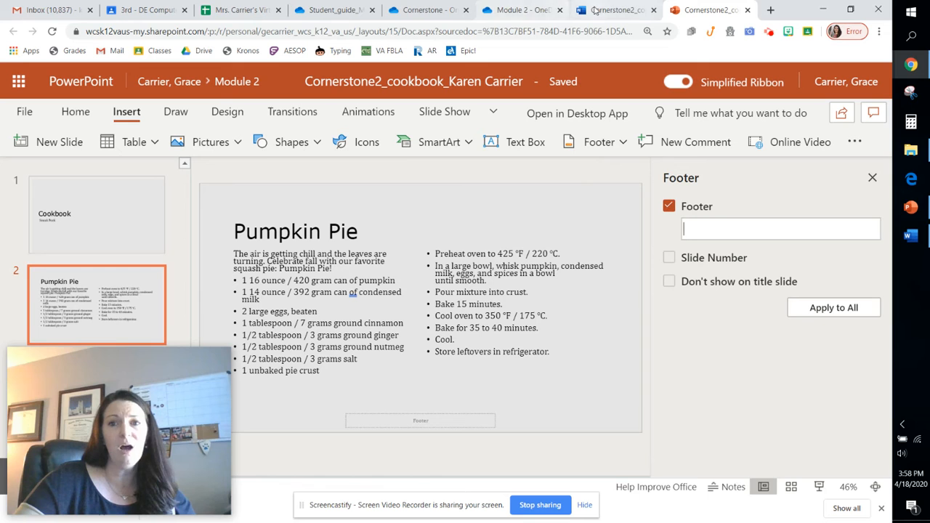
# Copy the footer text "Munson's Pickles and Preserves Farm Cookbook" from the headers and footers task in the student guide
pyautogui.click(333, 10)
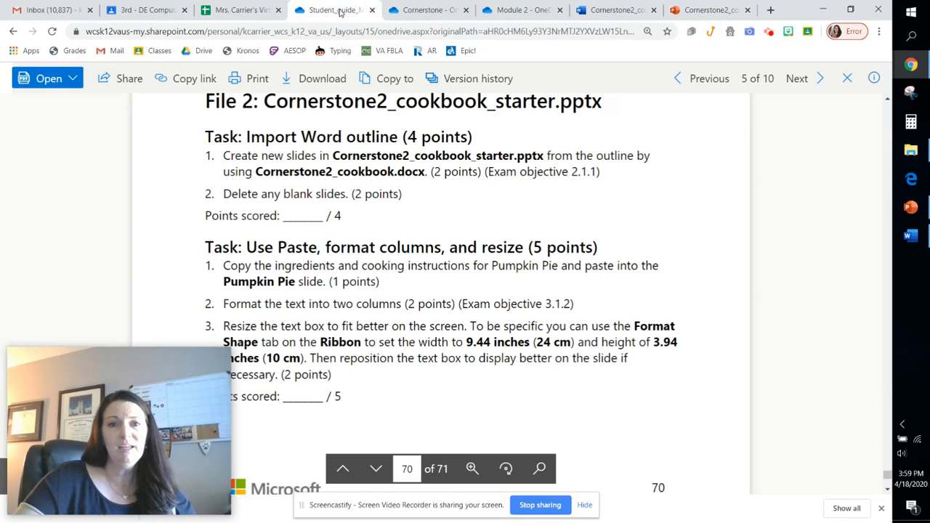
pyautogui.scroll(-3, 404, 326)
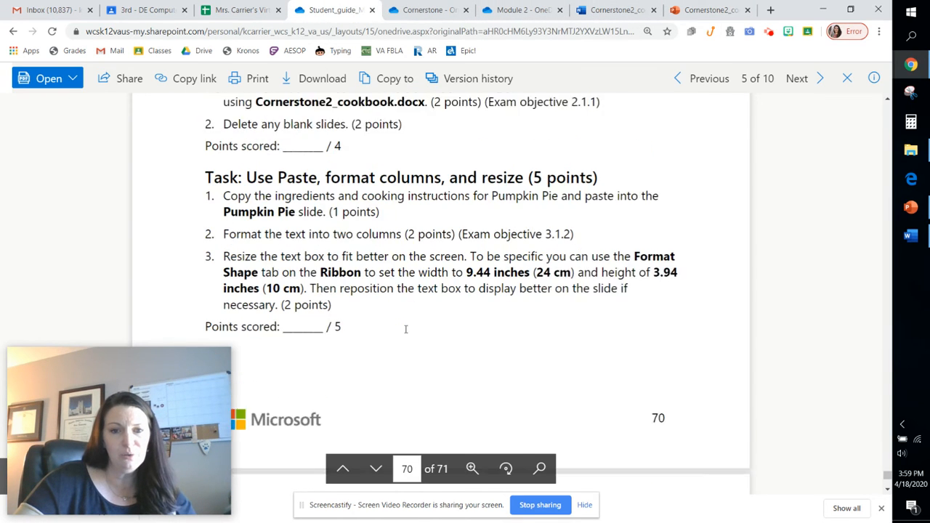
pyautogui.scroll(-4, 404, 332)
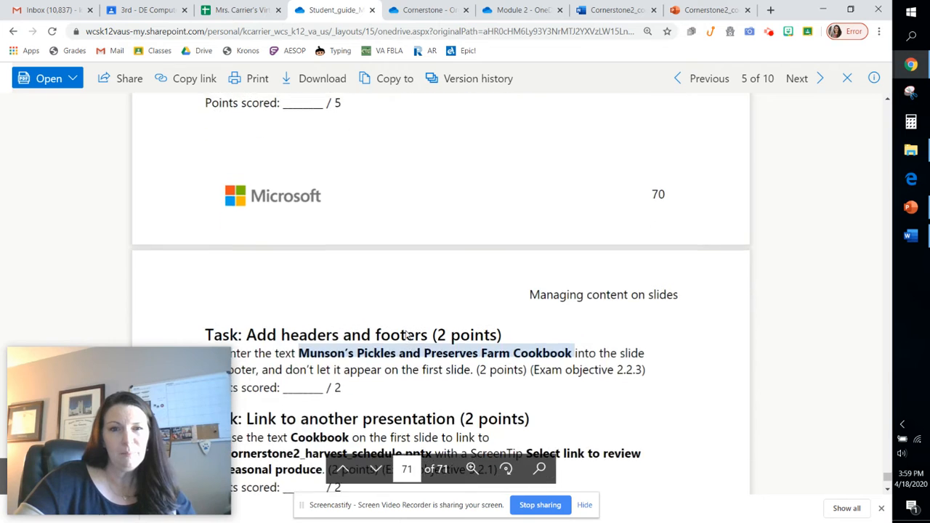
pyautogui.scroll(4, 405, 332)
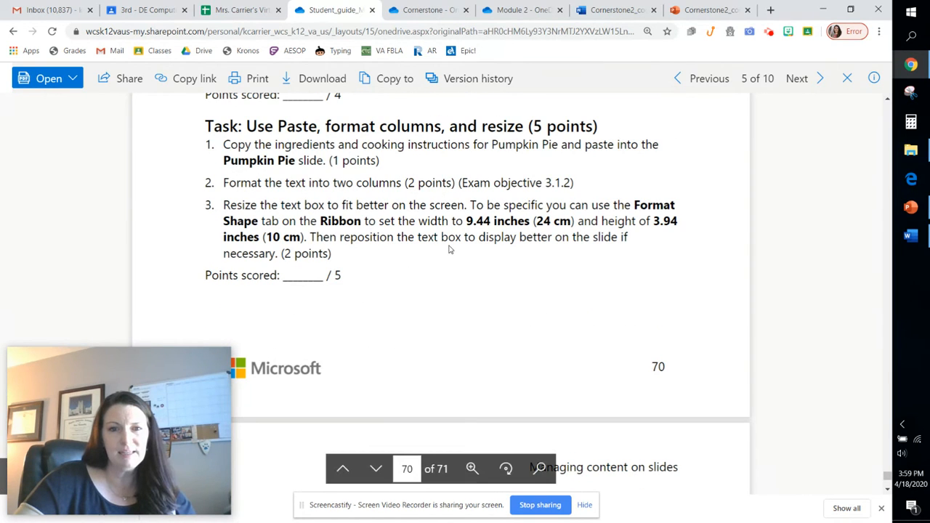
pyautogui.scroll(-9, 449, 250)
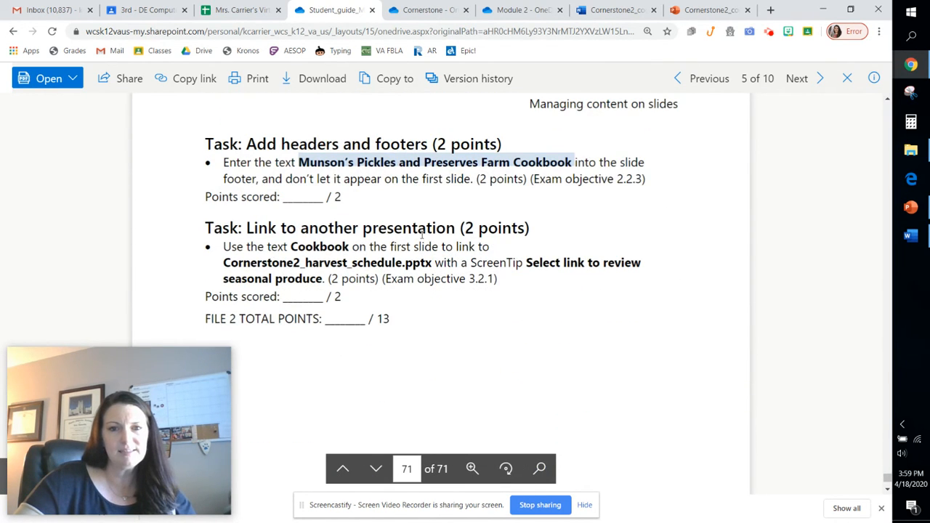
pyautogui.click(565, 161)
pyautogui.moveTo(302, 165); pyautogui.dragTo(572, 165)
pyautogui.click(300, 162)
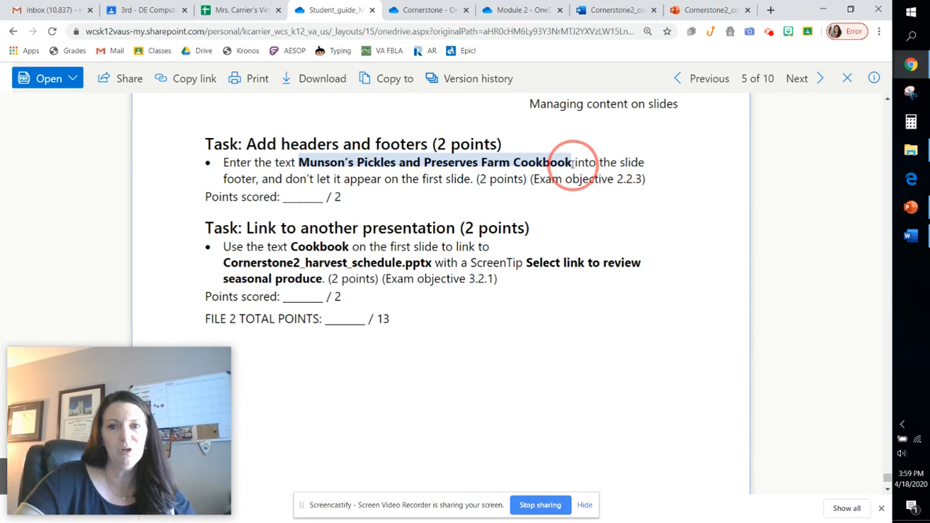
pyautogui.rightClick(553, 157)
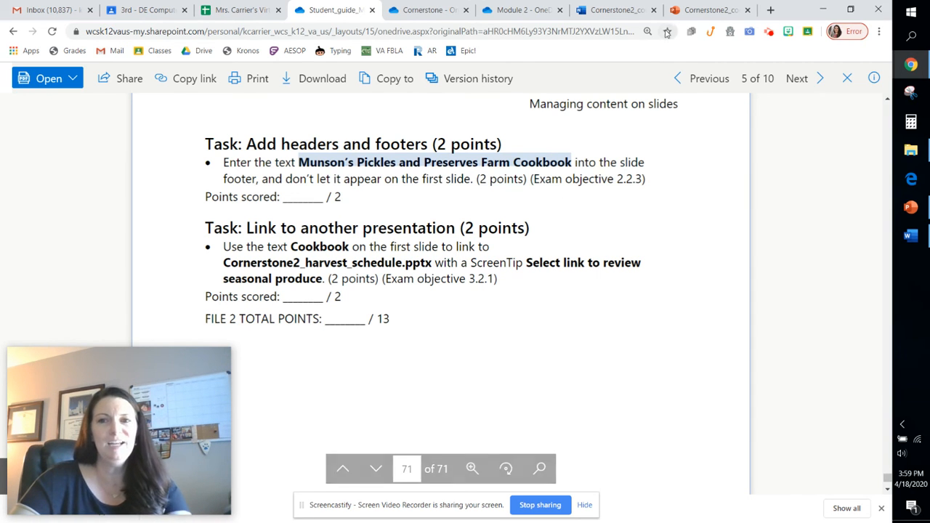
# Back in the presentation, set the footer to "Munson's Pickles and Preserves Farm Cookbook", exclude the title slide, and apply it to all slides
pyautogui.click(692, 10)
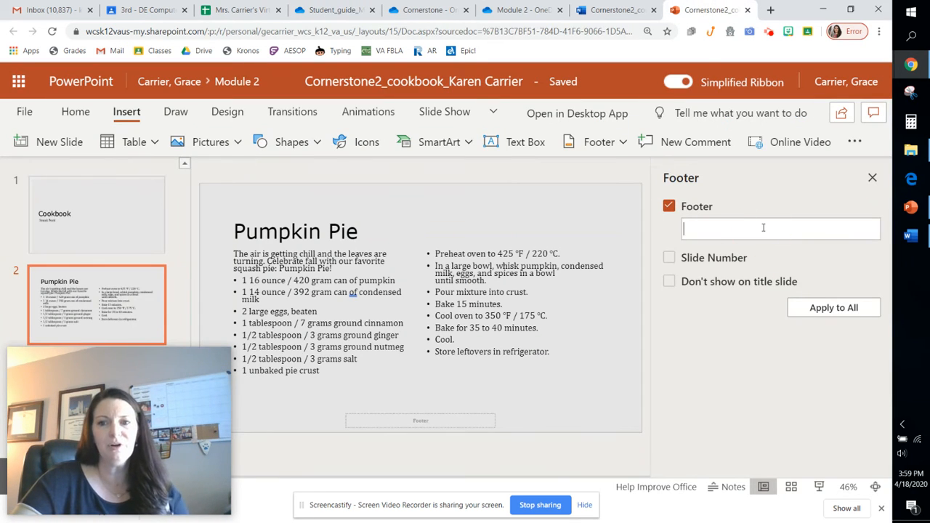
pyautogui.write("Monson's Pickles and Preserves Farm Cookbook")
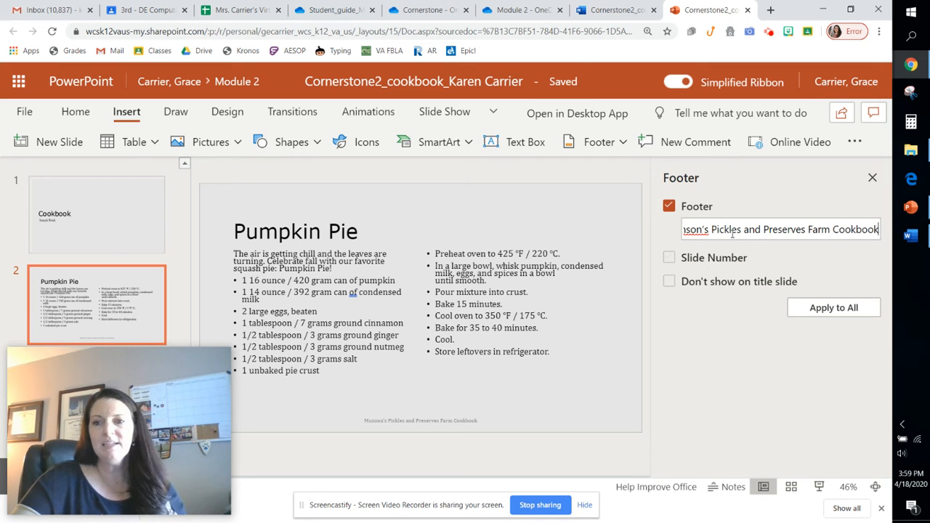
pyautogui.click(673, 284)
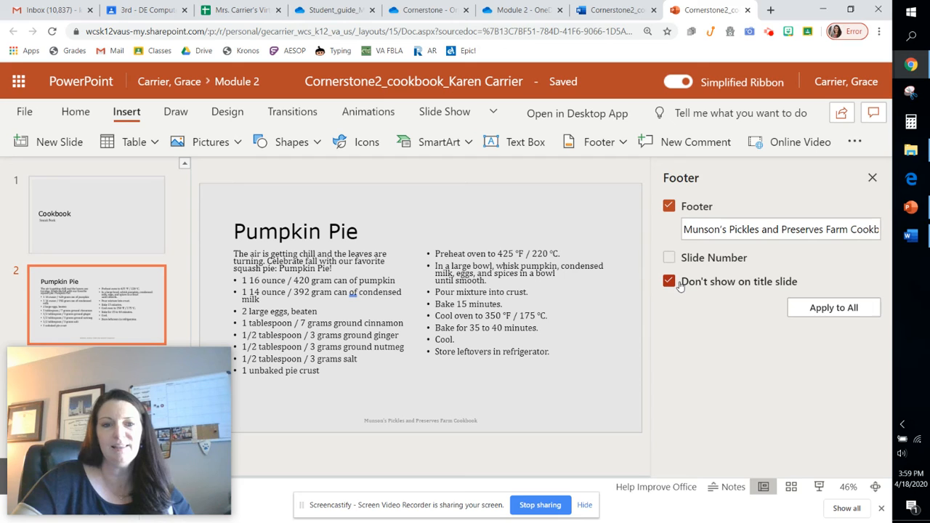
pyautogui.click(806, 308)
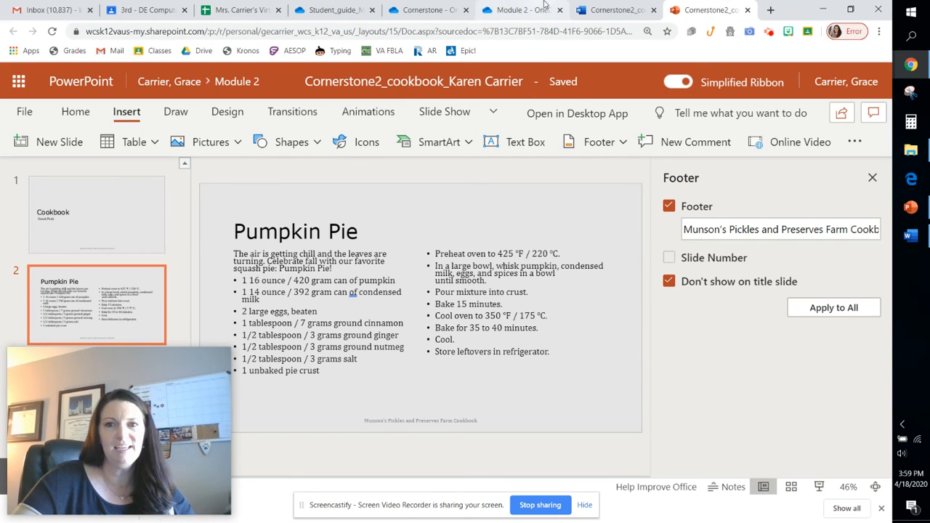
# Check the linking task in the student guide and copy the sharing link of Cornerstone2_harvest_schedule.pptx from the OneDrive Module 2 folder
pyautogui.click(347, 14)
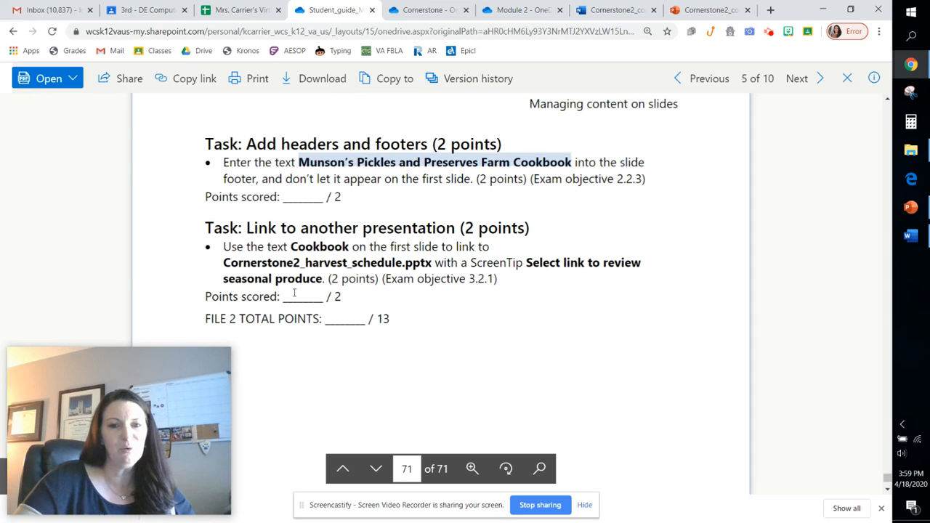
pyautogui.click(528, 15)
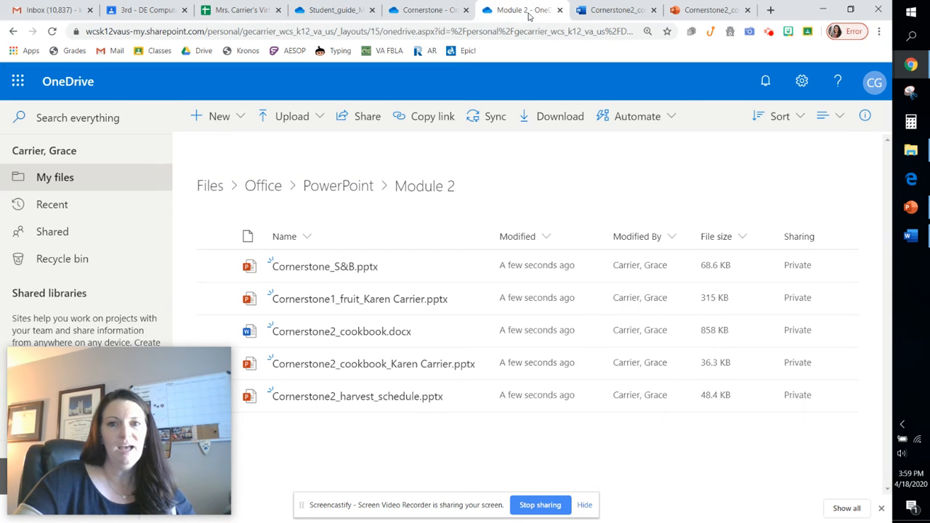
pyautogui.click(442, 397)
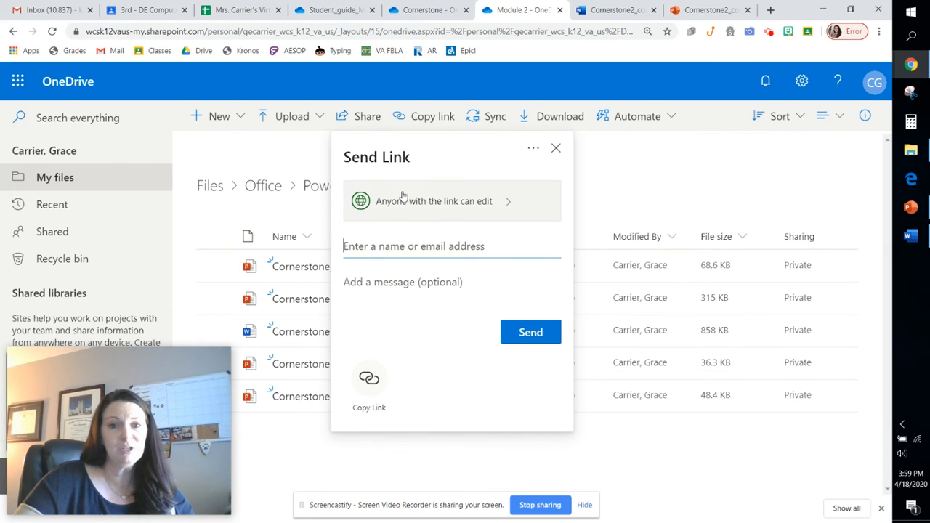
pyautogui.click(370, 379)
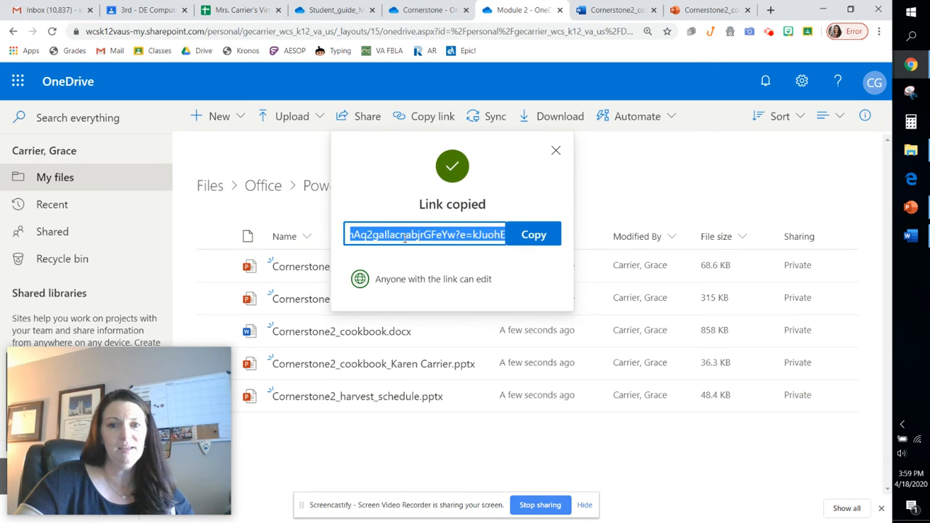
# Back in the presentation, link the "Cookbook" title on the first slide to the copied harvest schedule address
pyautogui.click(710, 12)
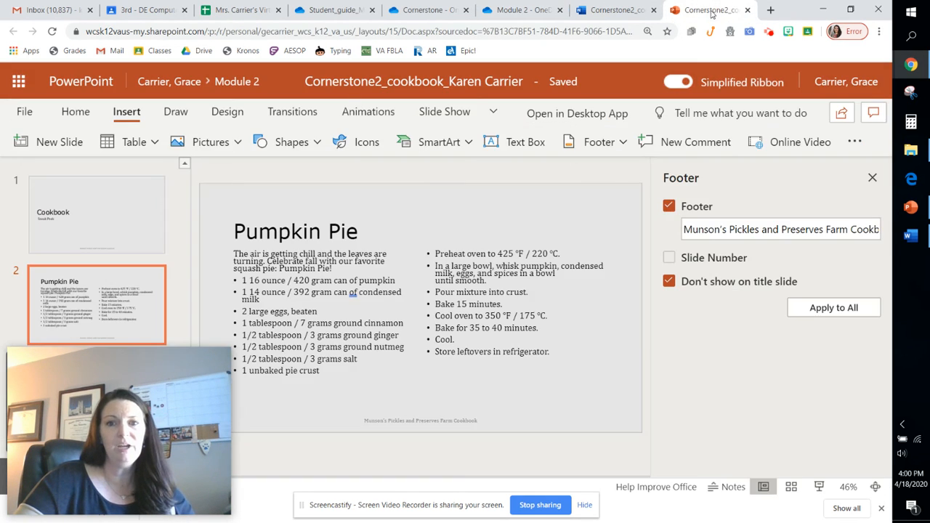
pyautogui.click(99, 197)
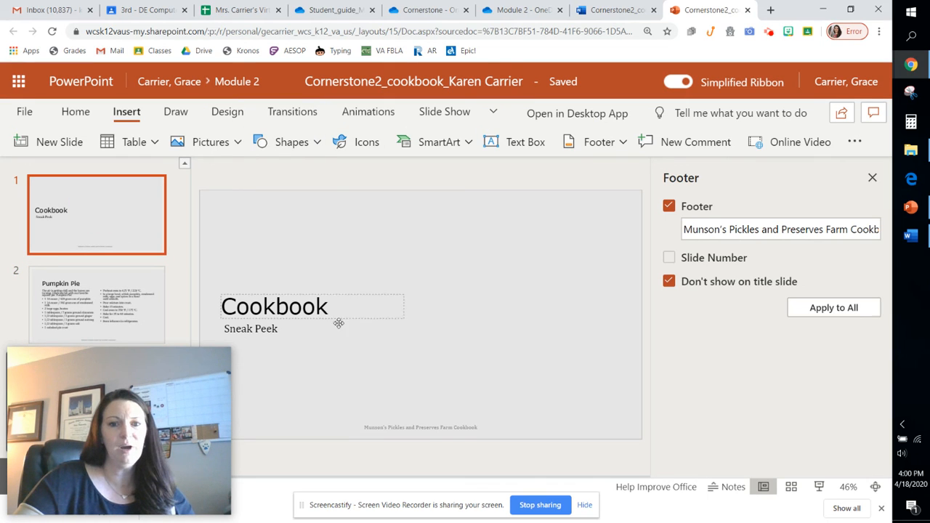
pyautogui.click(334, 308)
pyautogui.click(318, 308)
pyautogui.moveTo(318, 309); pyautogui.dragTo(221, 307)
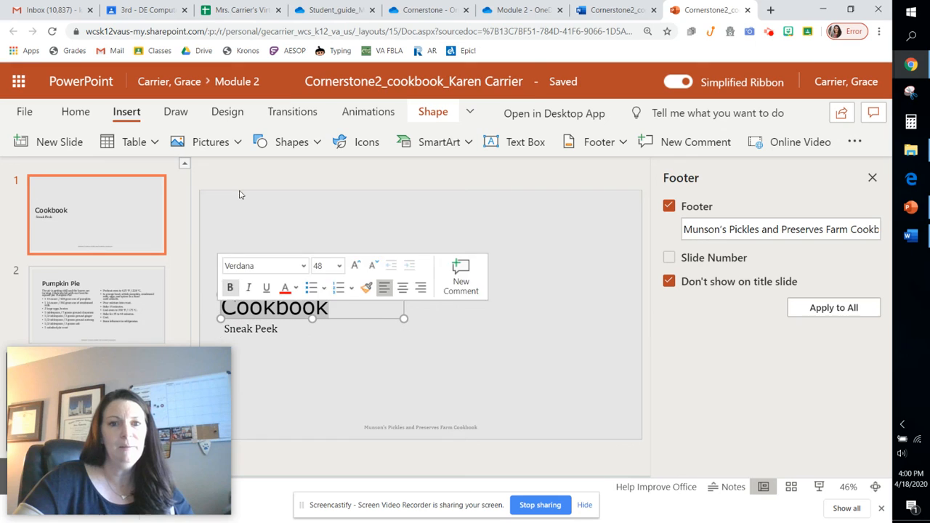
pyautogui.click(853, 143)
pyautogui.click(810, 202)
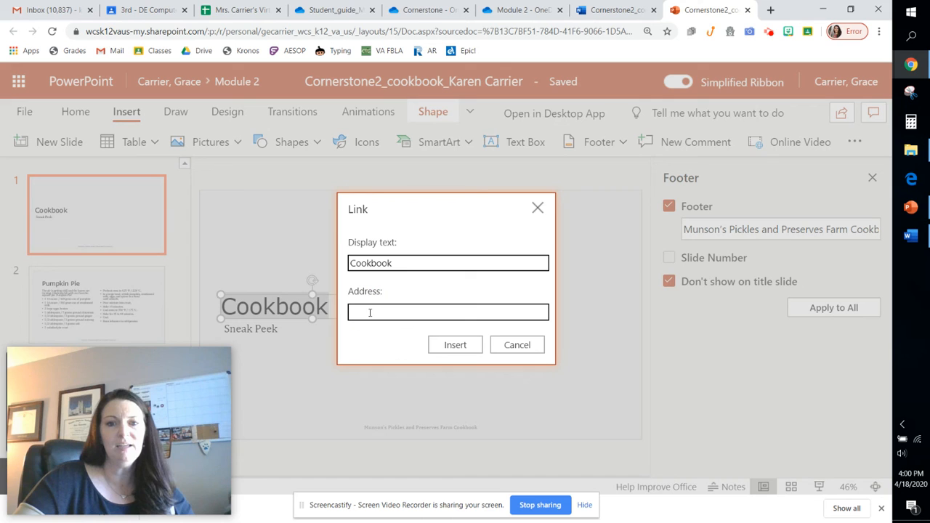
pyautogui.hotkey('ctrl', 'v')
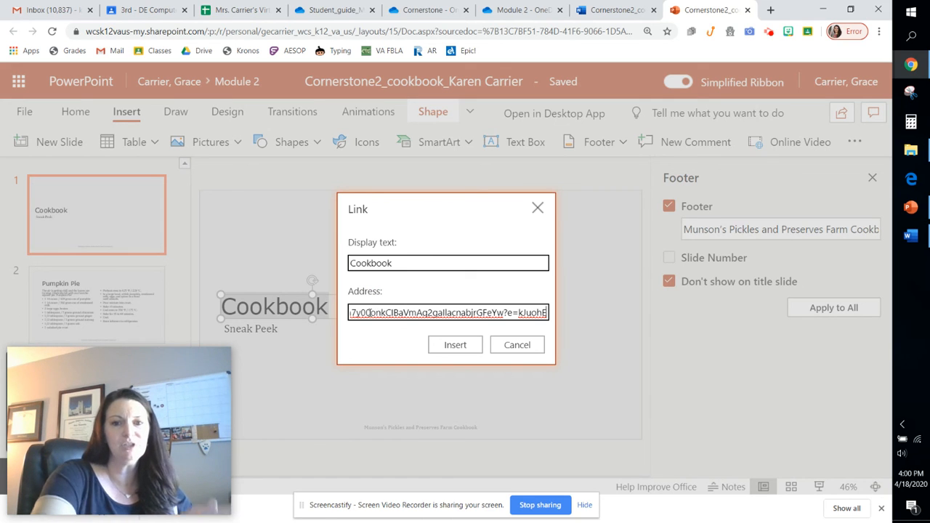